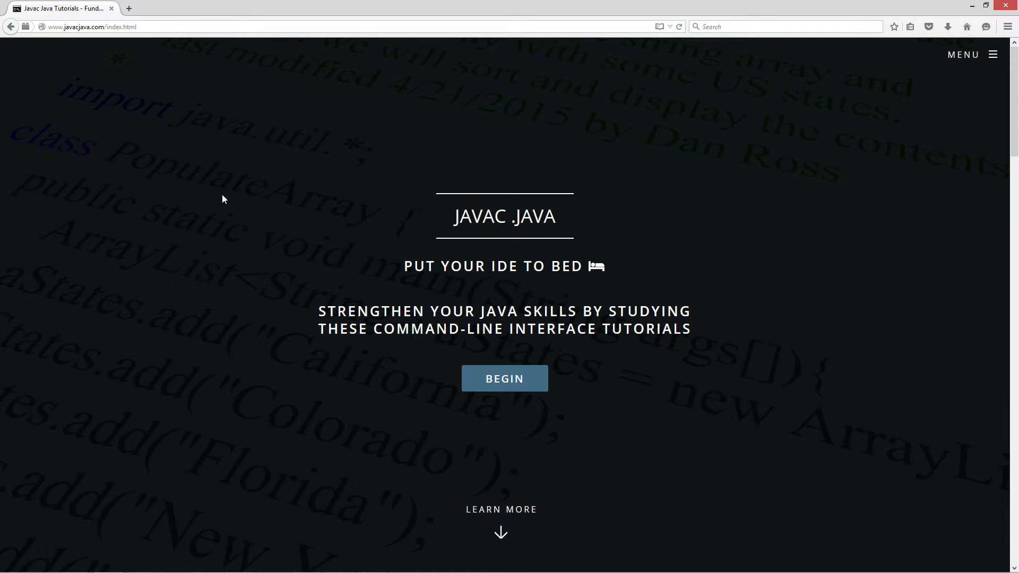
Use BEGIN on the javacjava.com home page to reach the Tutorials list
{"action": "left_click", "coordinate": [489, 379]}
{"action": "scroll", "coordinate": [402, 291], "scroll_direction": "down", "scroll_amount": 2}
{"action": "scroll", "coordinate": [401, 285], "scroll_direction": "down", "scroll_amount": 3}
{"action": "scroll", "coordinate": [367, 319], "scroll_direction": "down", "scroll_amount": 1}
{"action": "scroll", "coordinate": [263, 391], "scroll_direction": "down", "scroll_amount": 3}
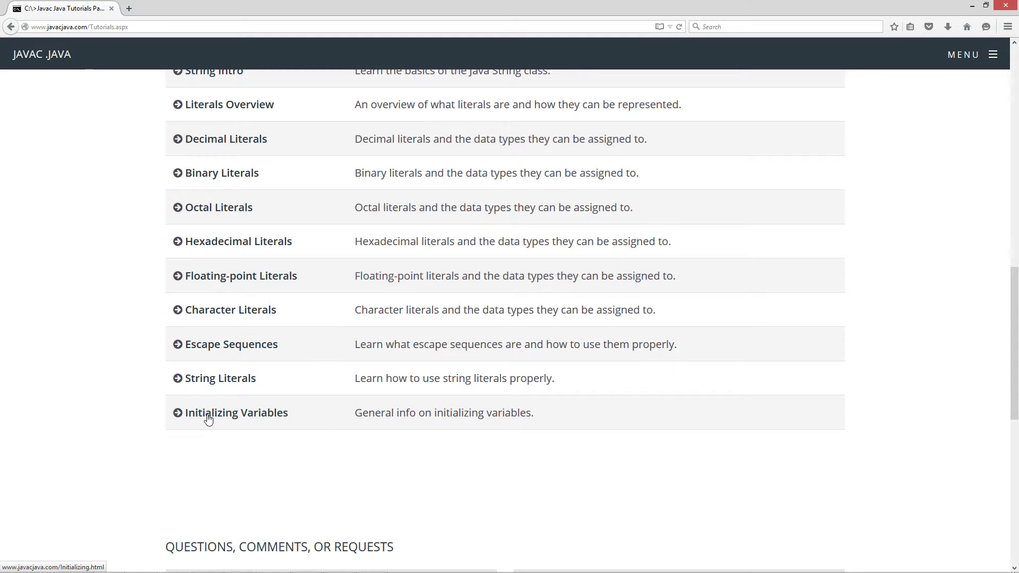
Open the Initializing Variables tutorial and highlight the word field in its intro paragraph
{"action": "left_click", "coordinate": [212, 414]}
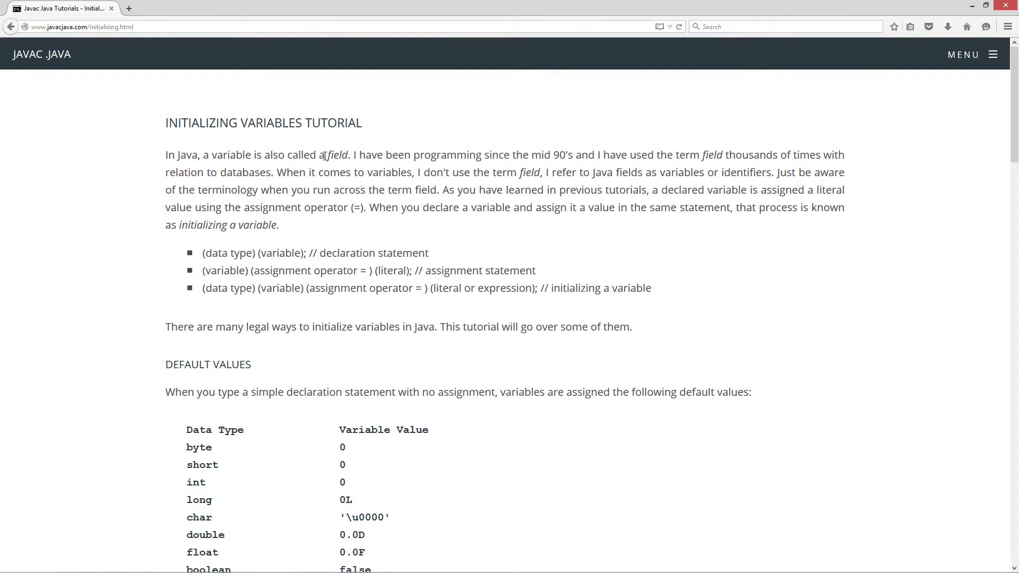
{"action": "left_click_drag", "start_coordinate": [326, 155], "coordinate": [349, 155]}
{"action": "double_click", "coordinate": [355, 207]}
{"action": "left_click", "coordinate": [372, 230]}
Highlight data type, literal, the assignment operator and expression in the three bullet statements
{"action": "left_click_drag", "start_coordinate": [204, 253], "coordinate": [304, 254]}
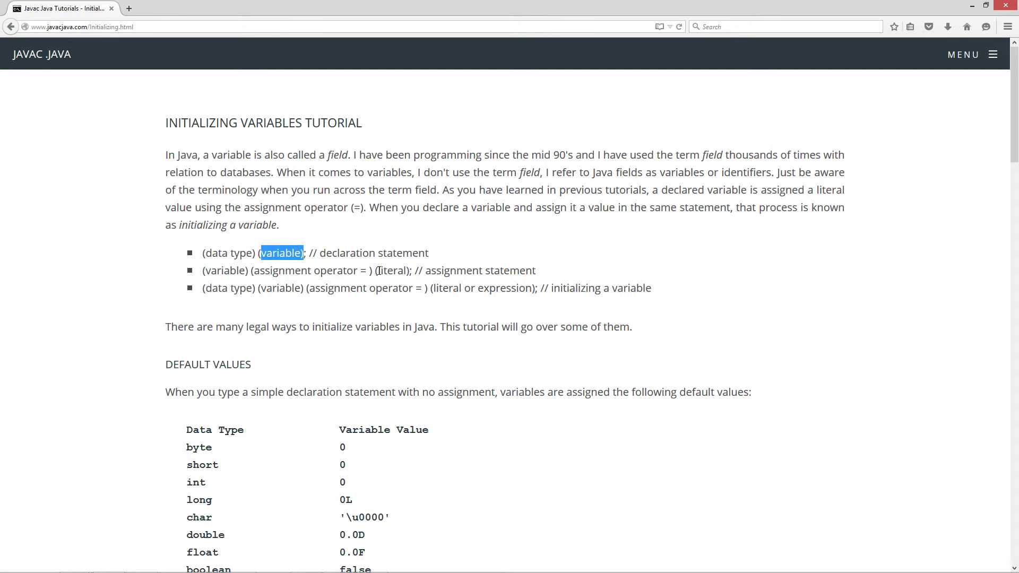
{"action": "left_click_drag", "start_coordinate": [377, 271], "coordinate": [406, 271]}
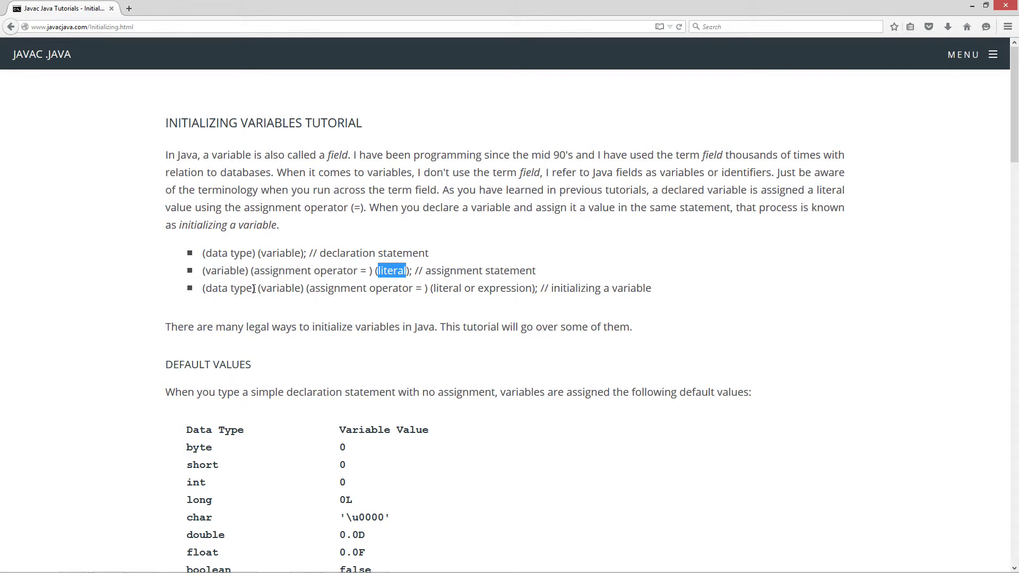
{"action": "left_click_drag", "start_coordinate": [550, 289], "coordinate": [661, 290]}
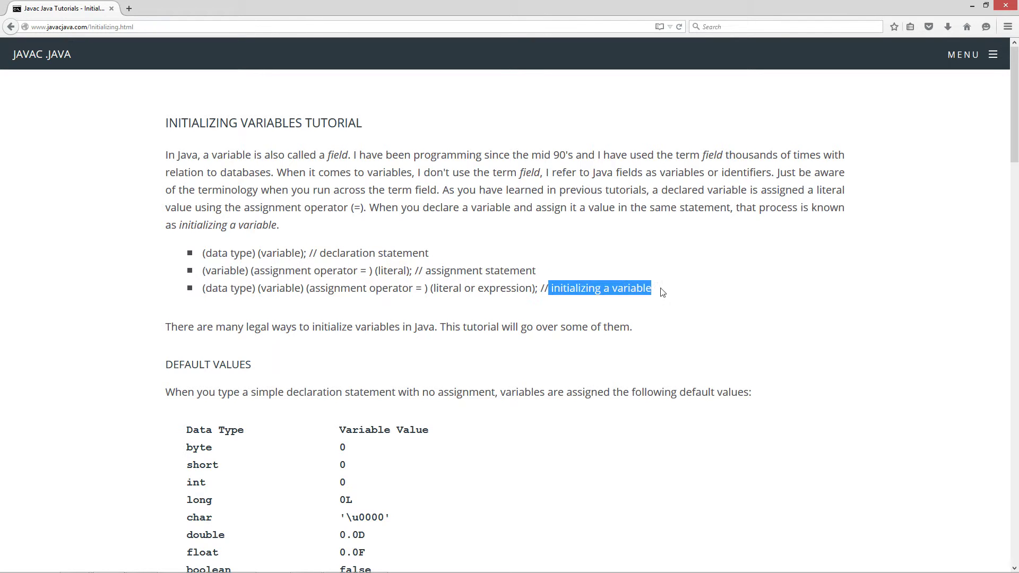
{"action": "left_click", "coordinate": [233, 287]}
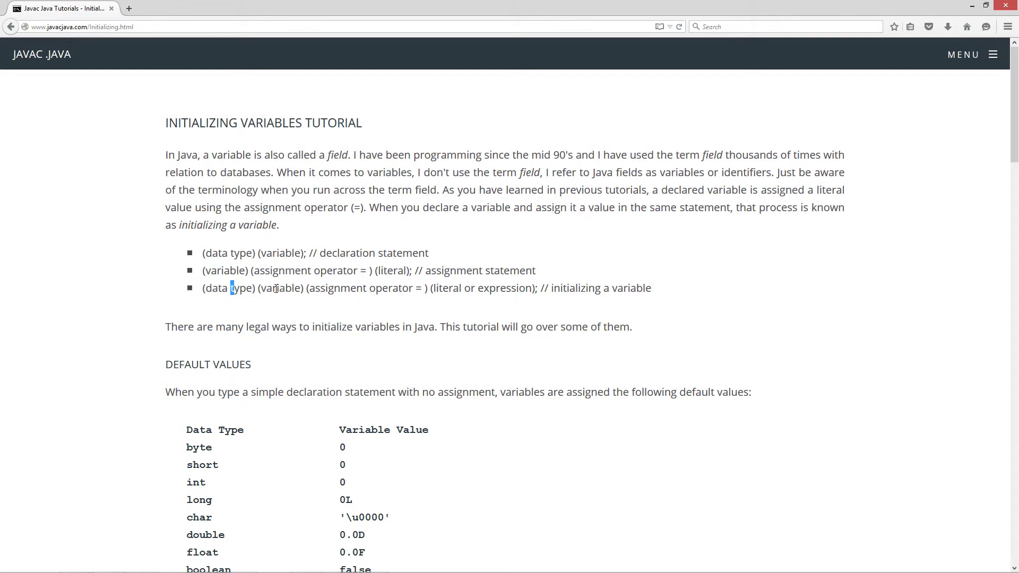
{"action": "double_click", "coordinate": [418, 288]}
{"action": "left_click_drag", "start_coordinate": [532, 289], "coordinate": [478, 289]}
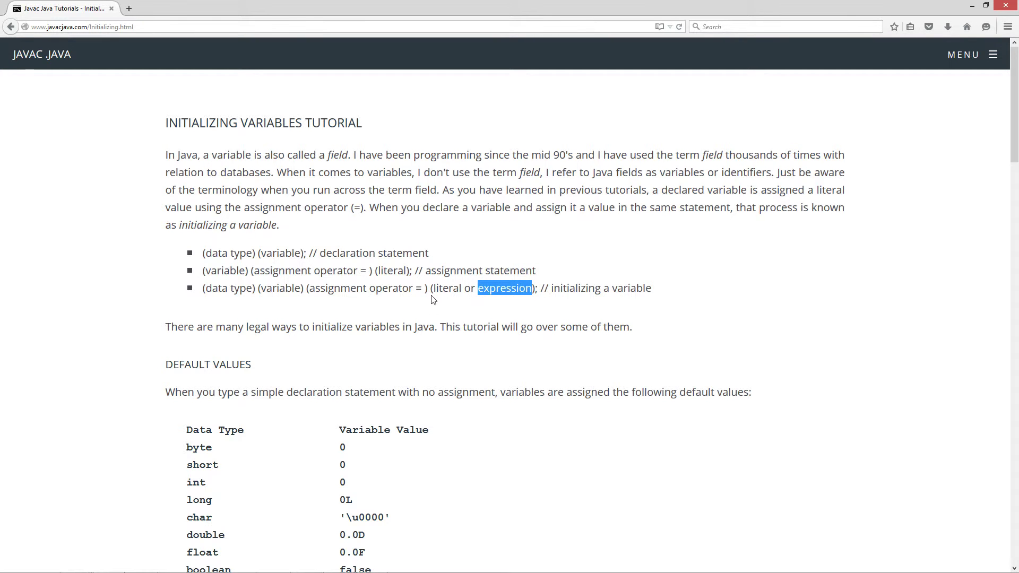
{"action": "scroll", "coordinate": [434, 294], "scroll_direction": "down", "scroll_amount": 2}
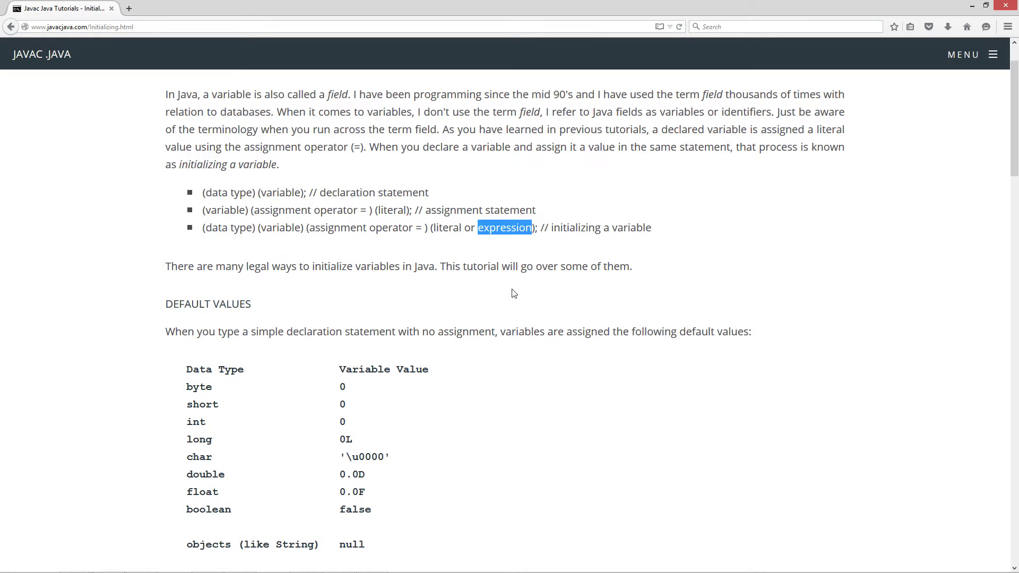
{"action": "scroll", "coordinate": [521, 343], "scroll_direction": "down", "scroll_amount": 2}
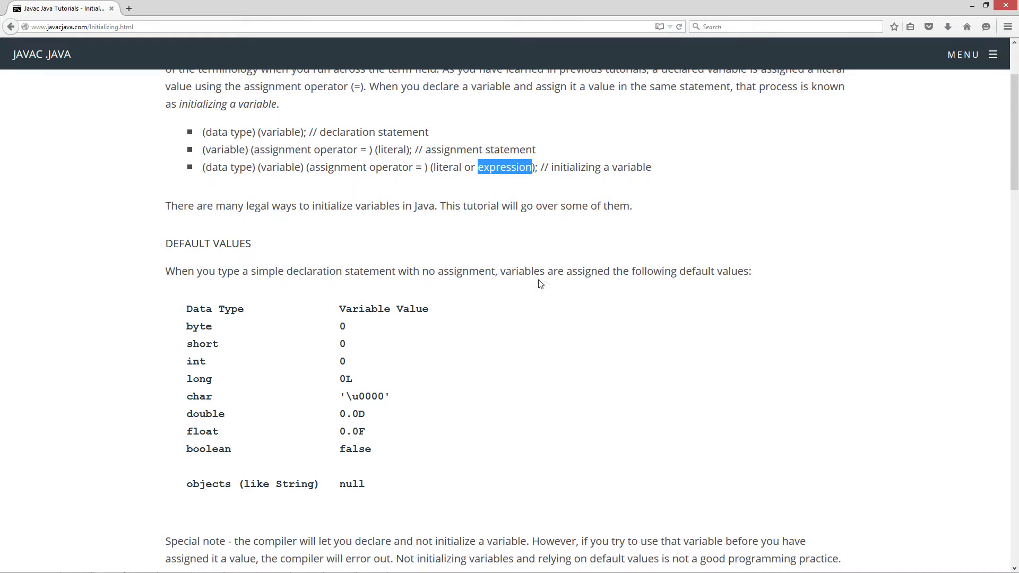
{"action": "left_click_drag", "start_coordinate": [206, 132], "coordinate": [305, 132]}
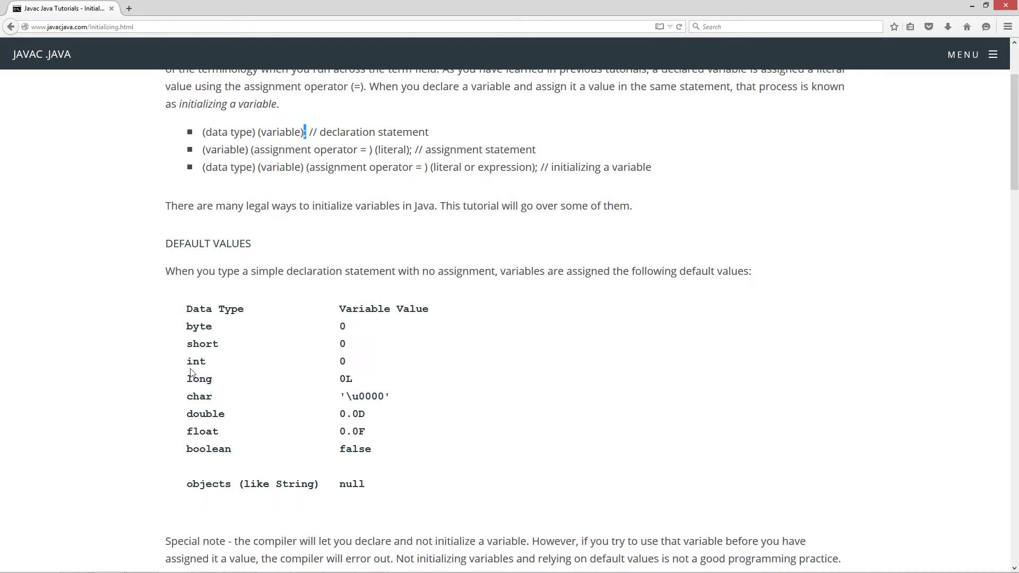
{"action": "double_click", "coordinate": [343, 362]}
{"action": "left_click_drag", "start_coordinate": [237, 450], "coordinate": [185, 450]}
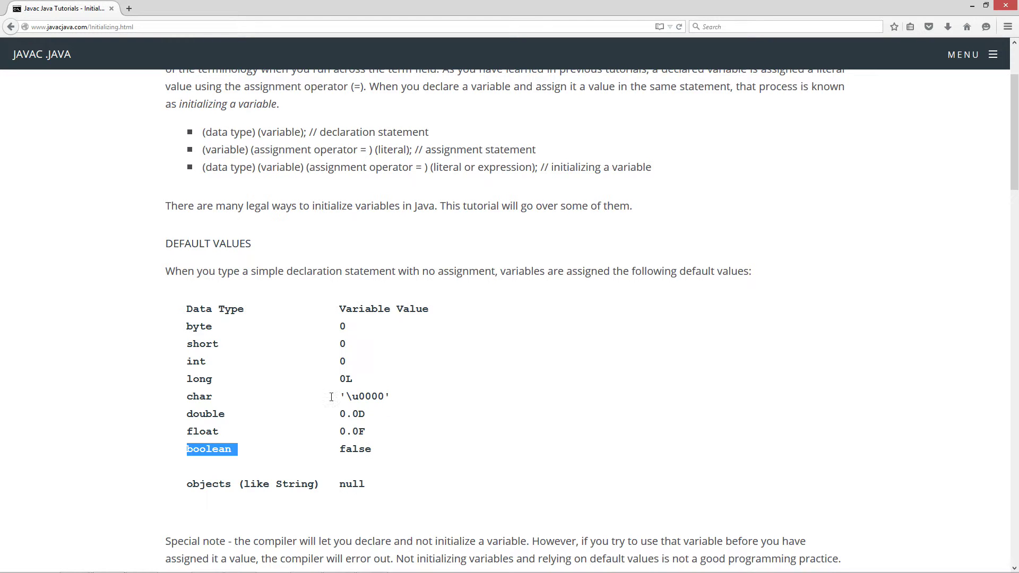
{"action": "scroll", "coordinate": [387, 401], "scroll_direction": "down", "scroll_amount": 1}
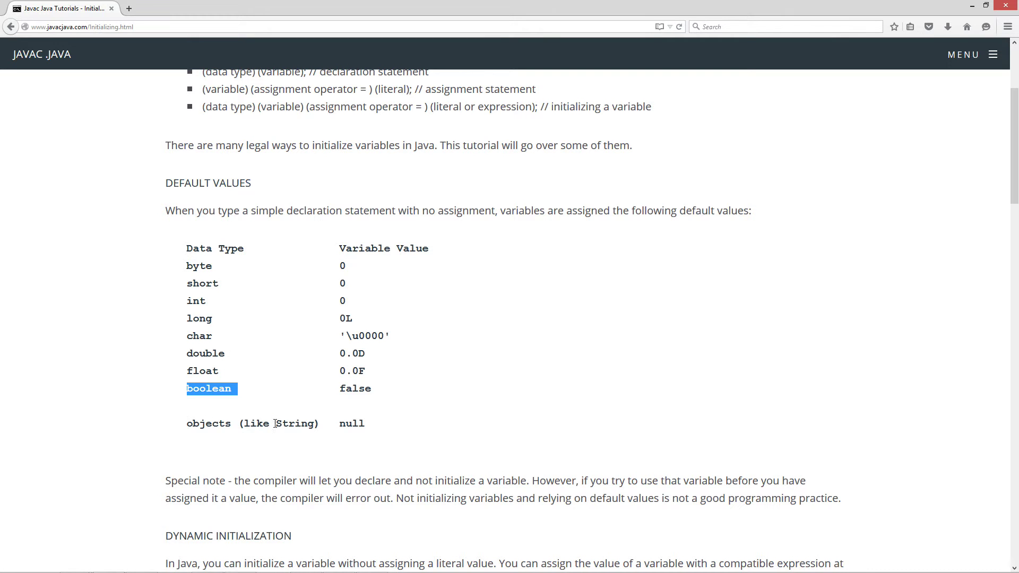
{"action": "left_click_drag", "start_coordinate": [276, 423], "coordinate": [366, 424]}
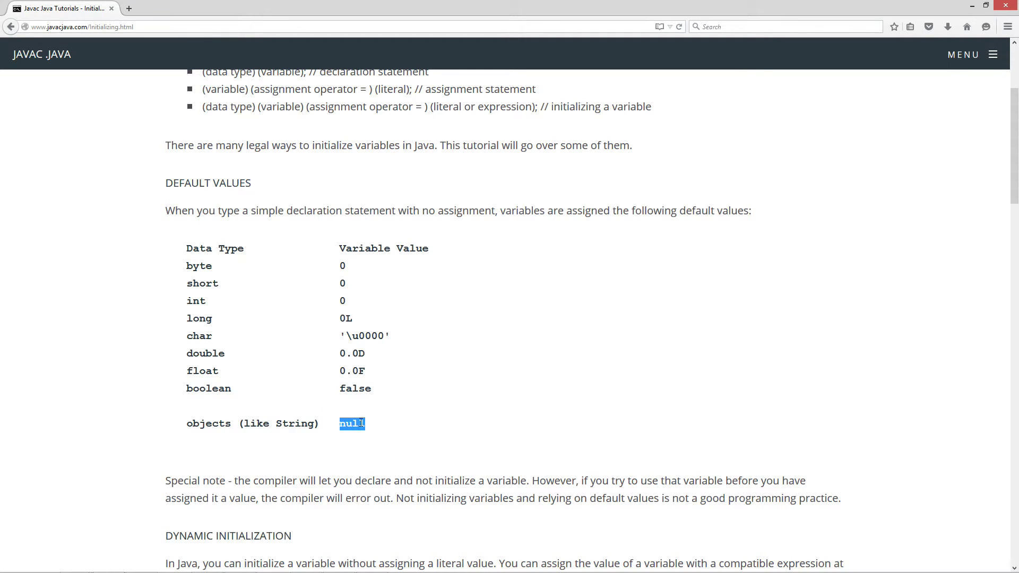
{"action": "scroll", "coordinate": [398, 402], "scroll_direction": "down", "scroll_amount": 4}
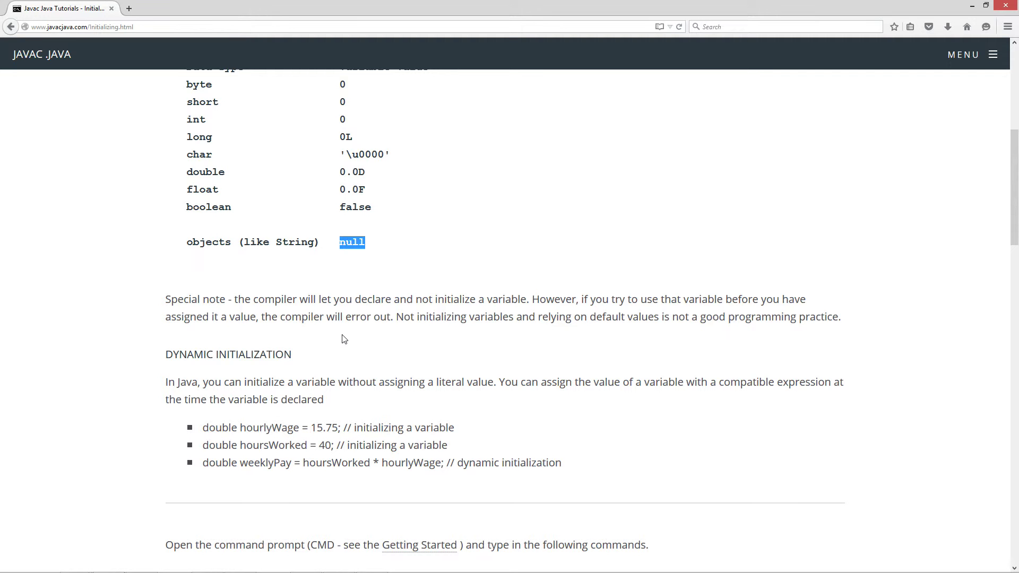
{"action": "scroll", "coordinate": [443, 329], "scroll_direction": "up", "scroll_amount": 3}
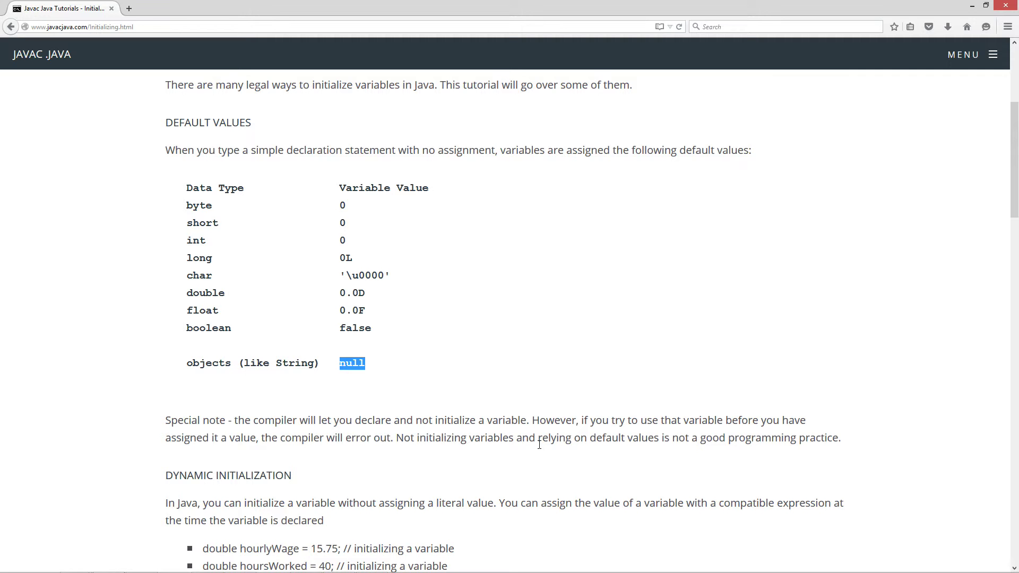
{"action": "scroll", "coordinate": [523, 343], "scroll_direction": "down", "scroll_amount": 5}
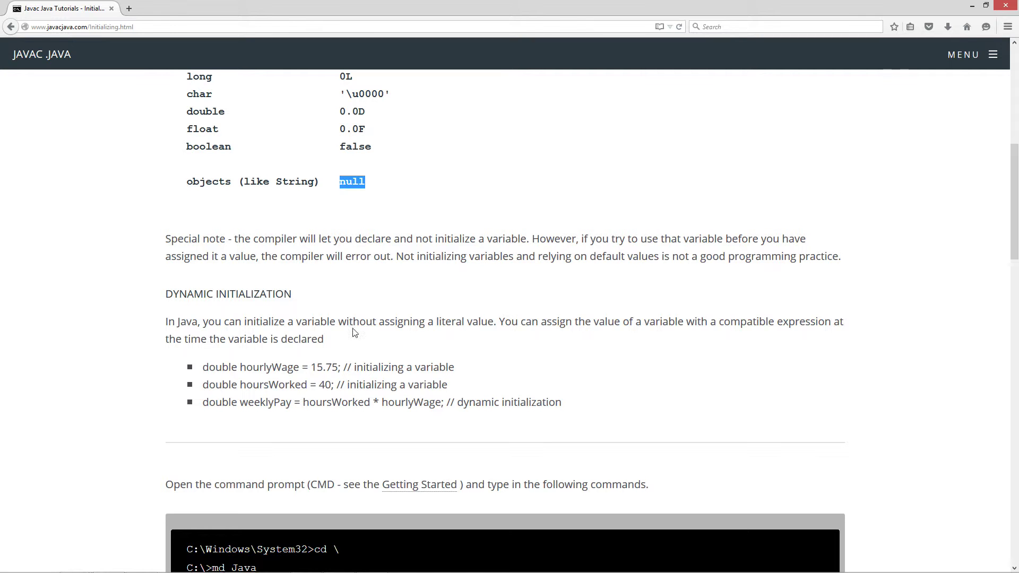
{"action": "left_click_drag", "start_coordinate": [293, 294], "coordinate": [170, 294]}
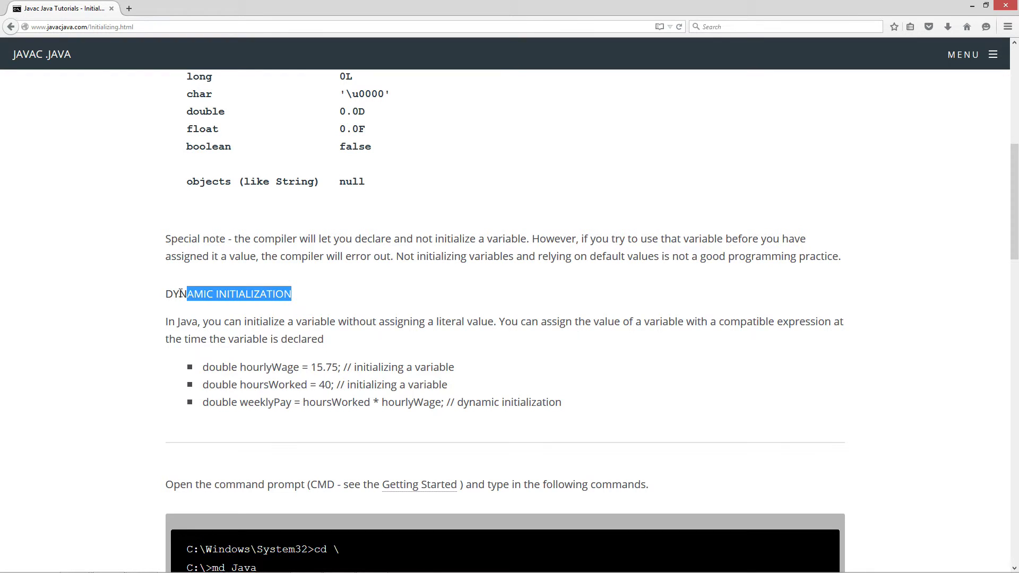
{"action": "left_click", "coordinate": [230, 323]}
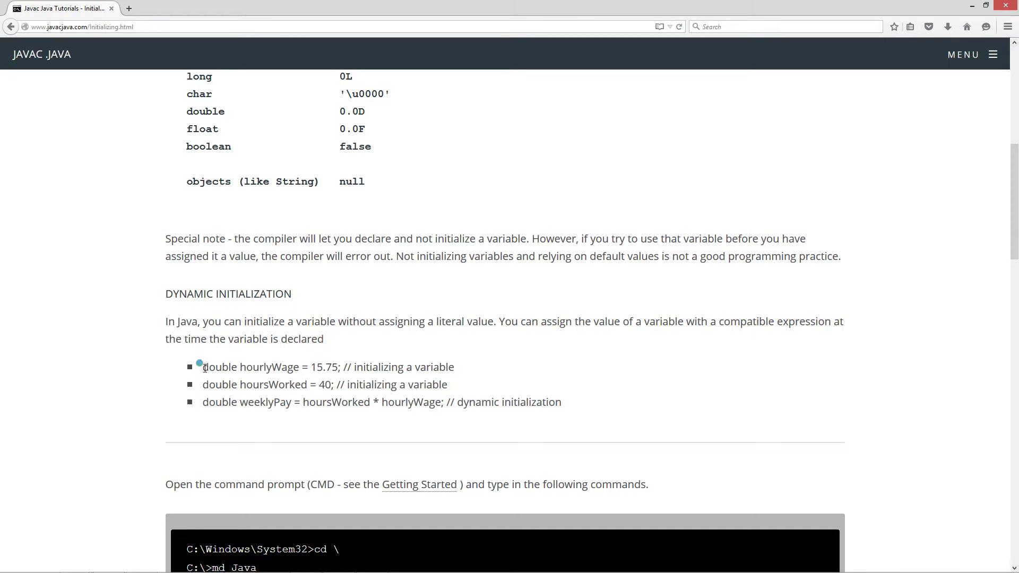
{"action": "left_click_drag", "start_coordinate": [204, 367], "coordinate": [302, 367]}
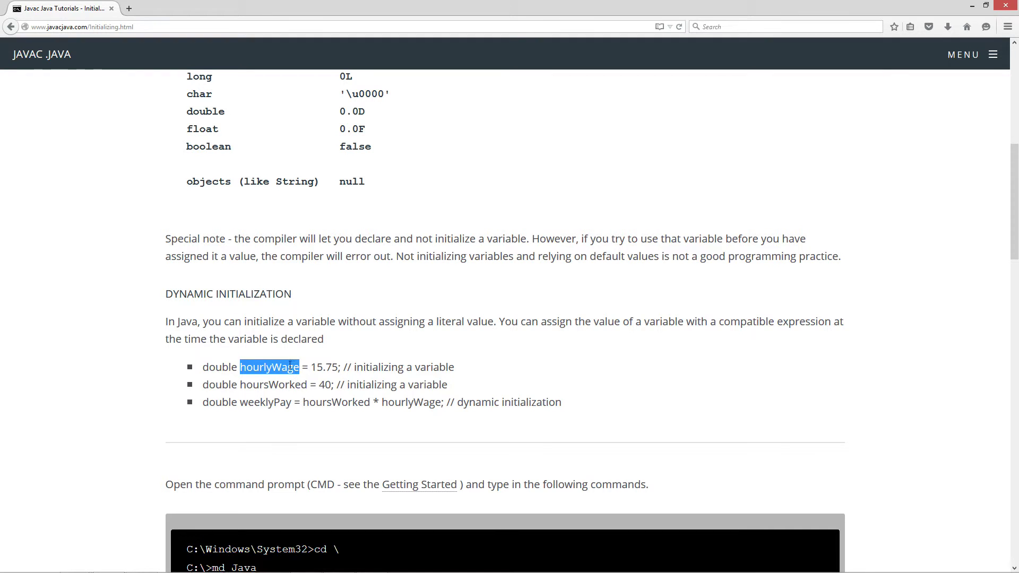
{"action": "left_click_drag", "start_coordinate": [302, 367], "coordinate": [308, 367]}
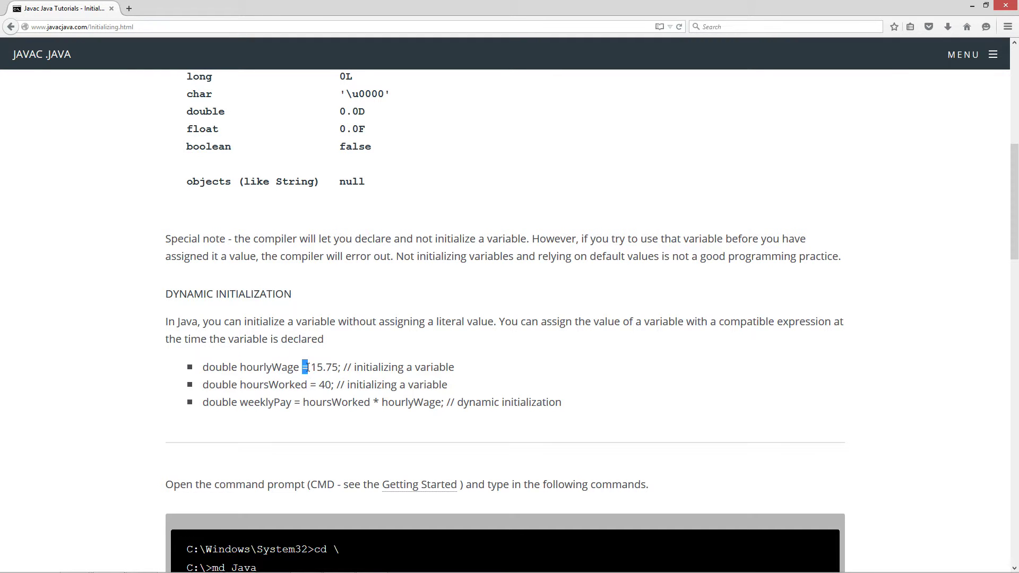
{"action": "left_click_drag", "start_coordinate": [307, 372], "coordinate": [334, 372]}
{"action": "double_click", "coordinate": [325, 384]}
{"action": "left_click_drag", "start_coordinate": [203, 402], "coordinate": [292, 404]}
{"action": "left_click", "coordinate": [297, 404]}
{"action": "left_click_drag", "start_coordinate": [441, 403], "coordinate": [303, 404]}
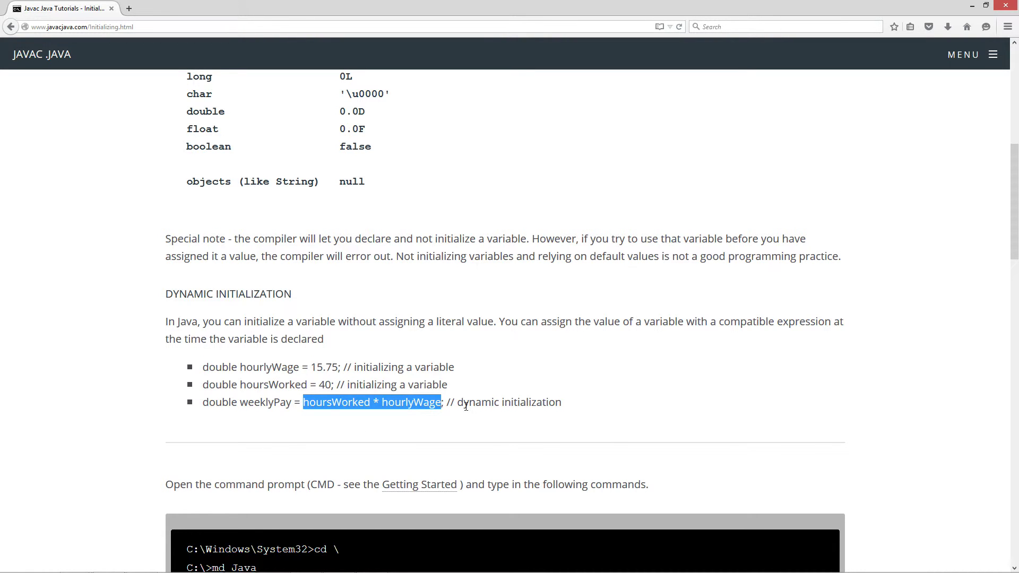
{"action": "left_click_drag", "start_coordinate": [457, 404], "coordinate": [561, 404]}
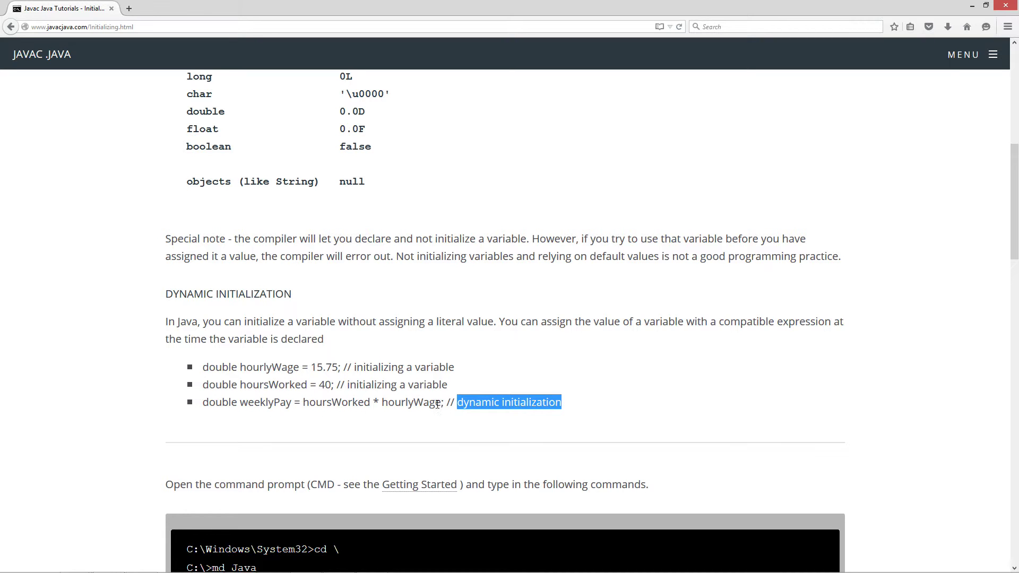
Select the Initializing class code block and copy it via the context menu
{"action": "left_click", "coordinate": [365, 420]}
{"action": "scroll", "coordinate": [365, 420], "scroll_direction": "down", "scroll_amount": 5}
{"action": "scroll", "coordinate": [365, 419], "scroll_direction": "down", "scroll_amount": 8}
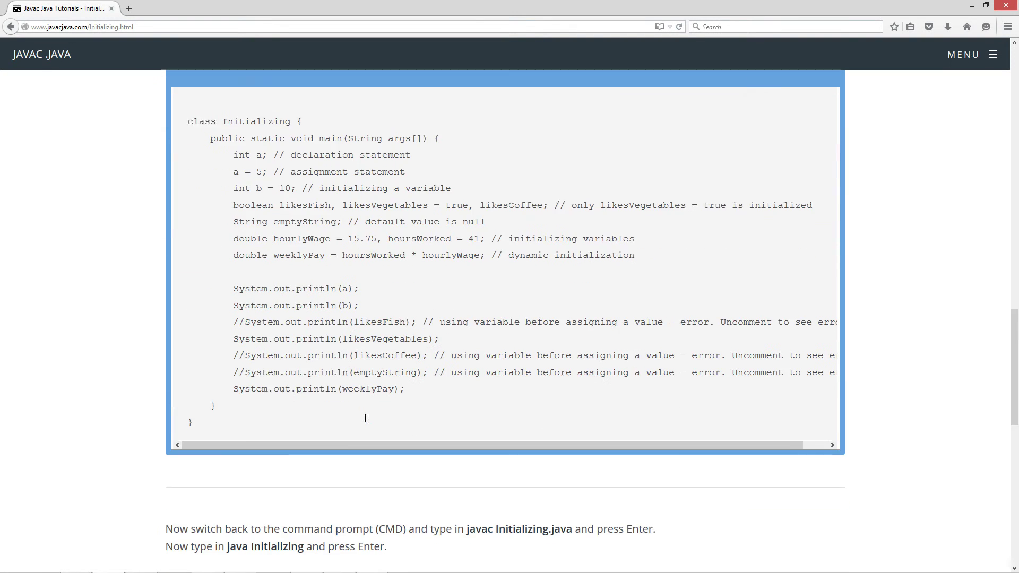
{"action": "mouse_move", "coordinate": [202, 421]}
{"action": "left_mouse_down"}
{"action": "mouse_move", "coordinate": [180, 344]}
{"action": "mouse_move", "coordinate": [185, 115]}
{"action": "left_mouse_up"}
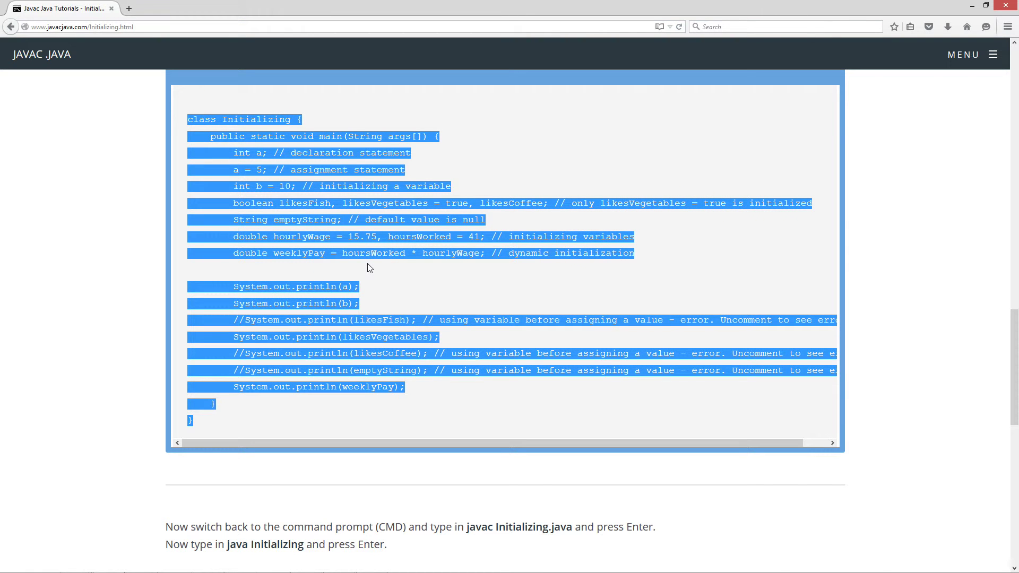
{"action": "right_click", "coordinate": [386, 243]}
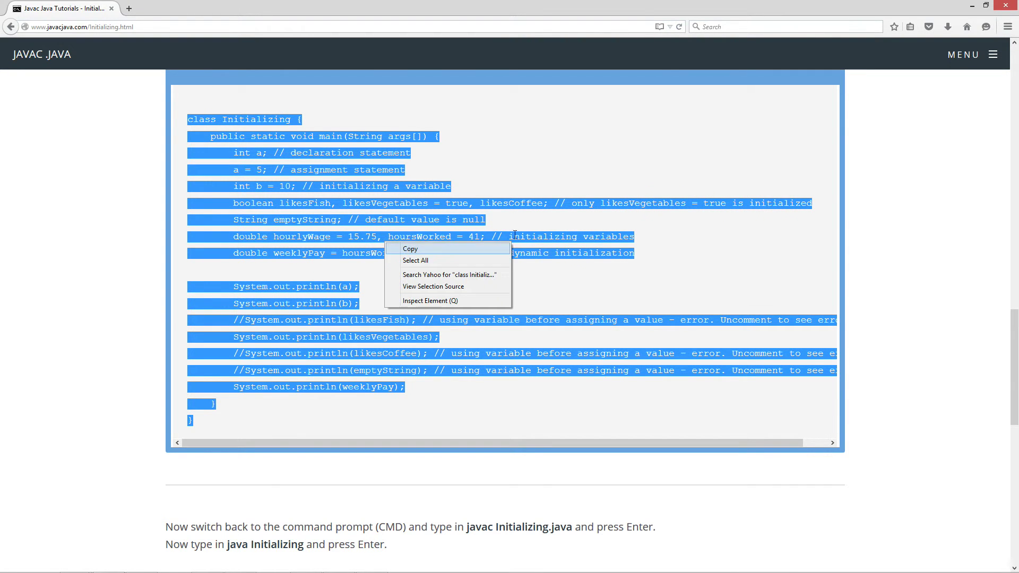
{"action": "left_click", "coordinate": [722, 152]}
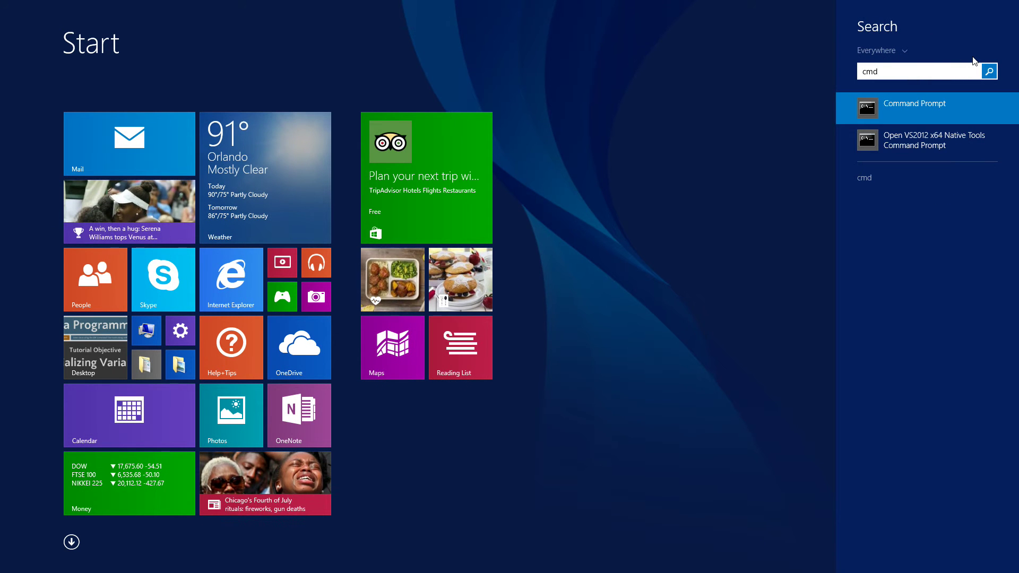
Launch Command Prompt, run javac to list its usage options, then clear the screen with cls
{"action": "key", "text": "Return"}
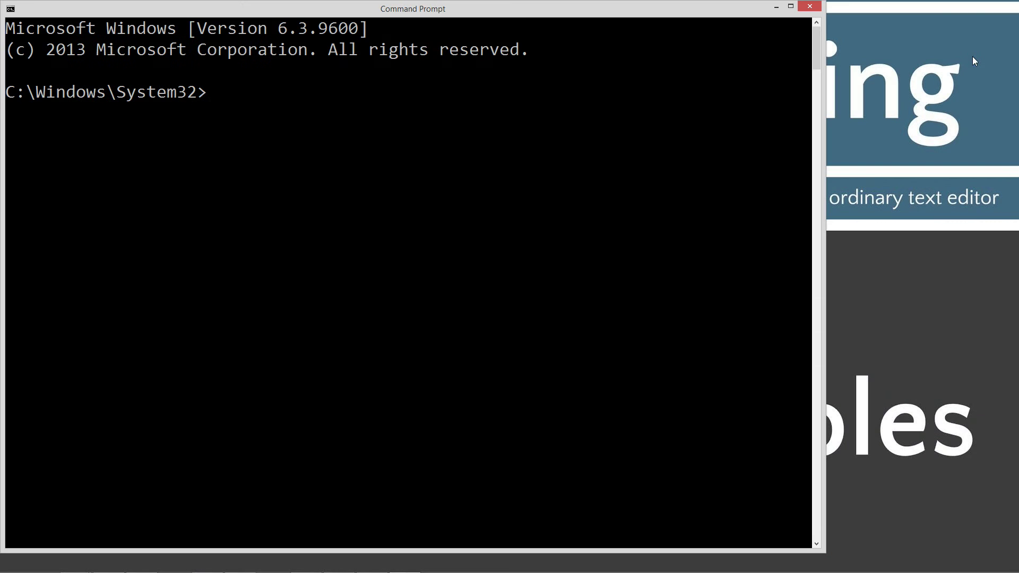
{"action": "type", "text": "javac"}
{"action": "key", "text": "Return"}
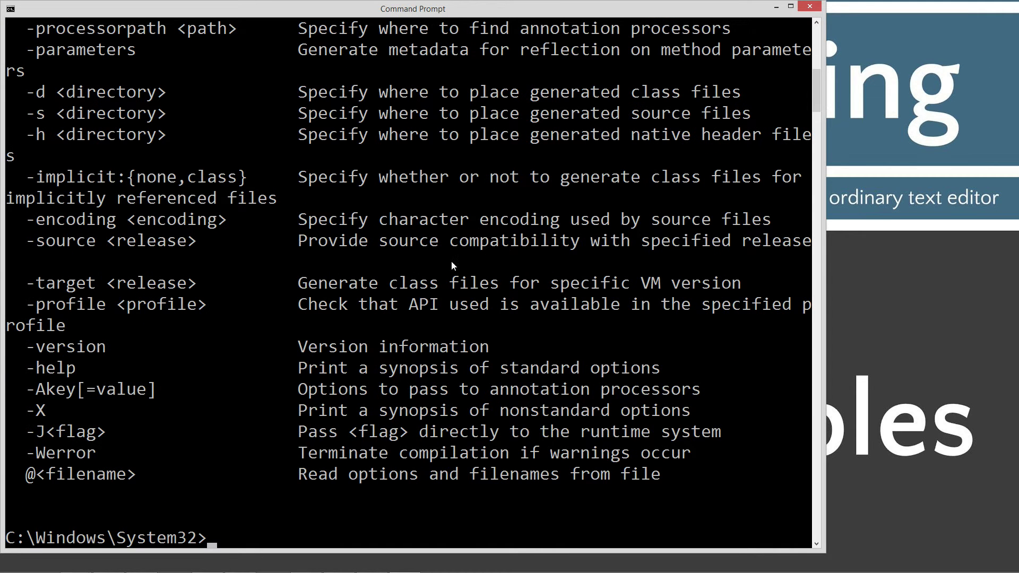
{"action": "scroll", "coordinate": [546, 391], "scroll_direction": "up", "scroll_amount": 6}
{"action": "scroll", "coordinate": [544, 381], "scroll_direction": "up", "scroll_amount": 3}
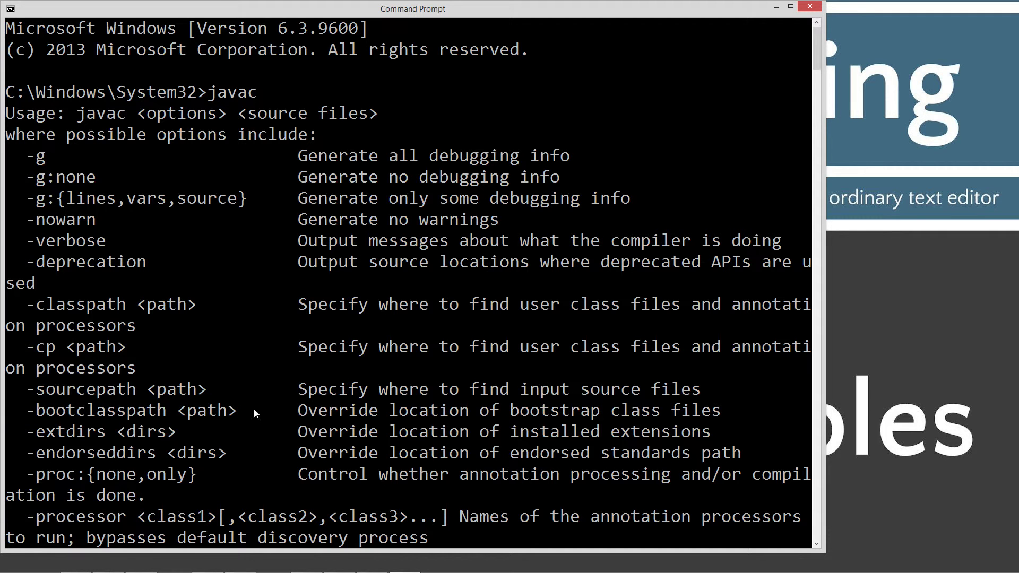
{"action": "left_click", "coordinate": [316, 394]}
{"action": "type", "text": "cls"}
{"action": "key", "text": "Return"}
{"action": "type", "text": "cd \\"}
Go to the C:\ root, create the Java folder and move into it
{"action": "key", "text": "Return"}
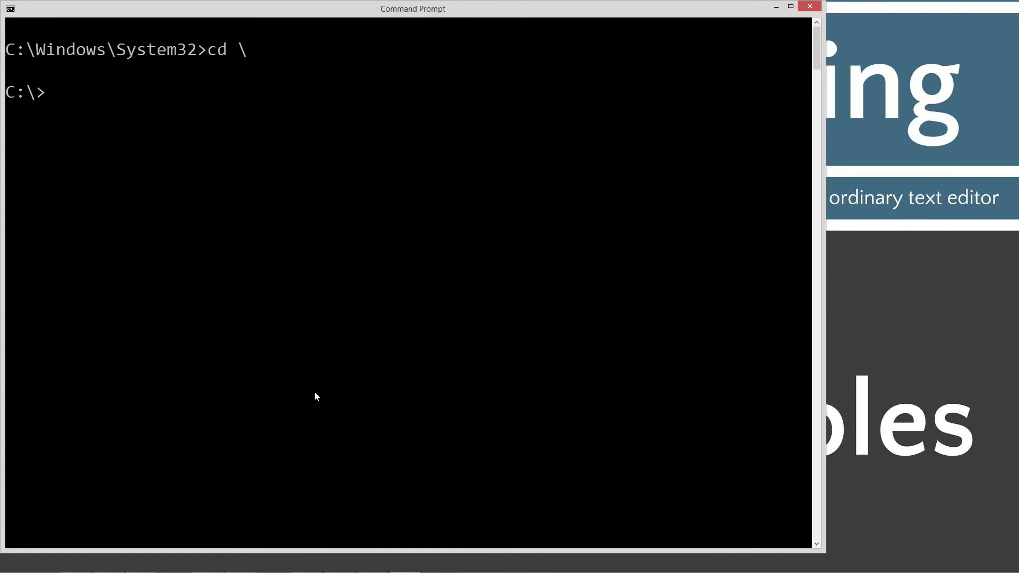
{"action": "type", "text": "md Java"}
{"action": "key", "text": "Return"}
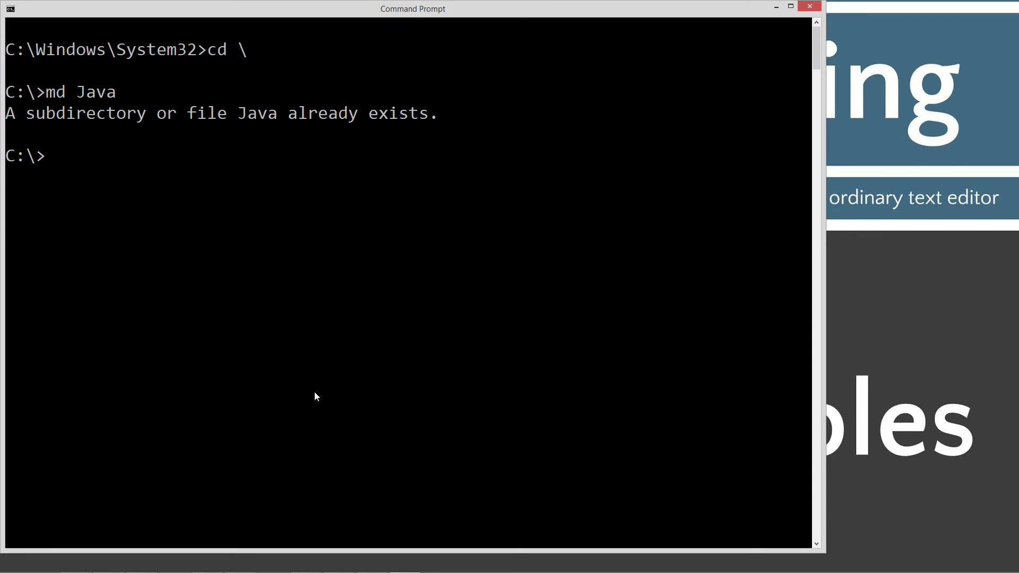
{"action": "type", "text": "cd Java"}
{"action": "key", "text": "Return"}
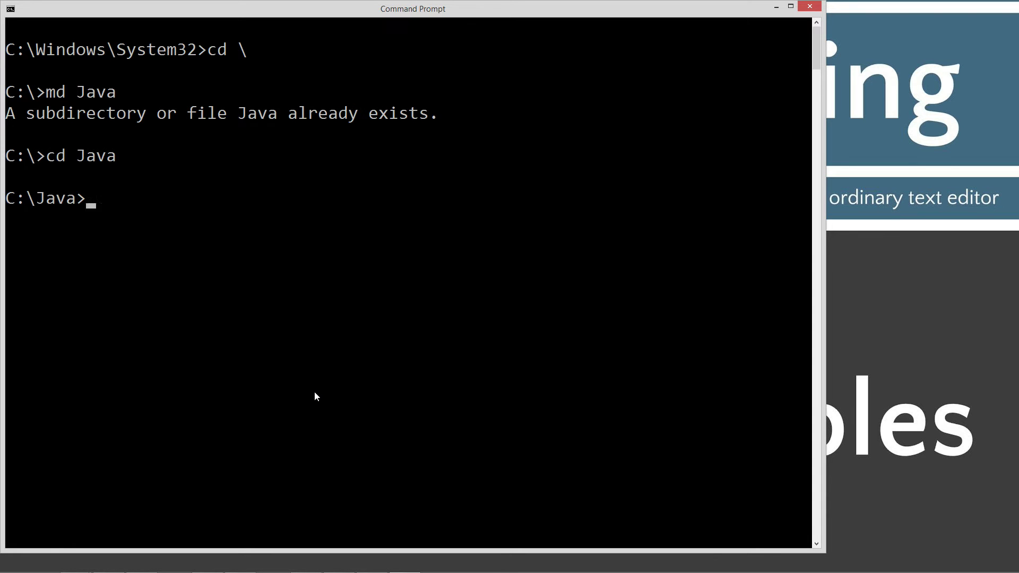
{"action": "type", "text": "md In"}
{"action": "type", "text": "itializing"}
Create the Initializing folder under C:\Java and make it the current directory
{"action": "key", "text": "Return"}
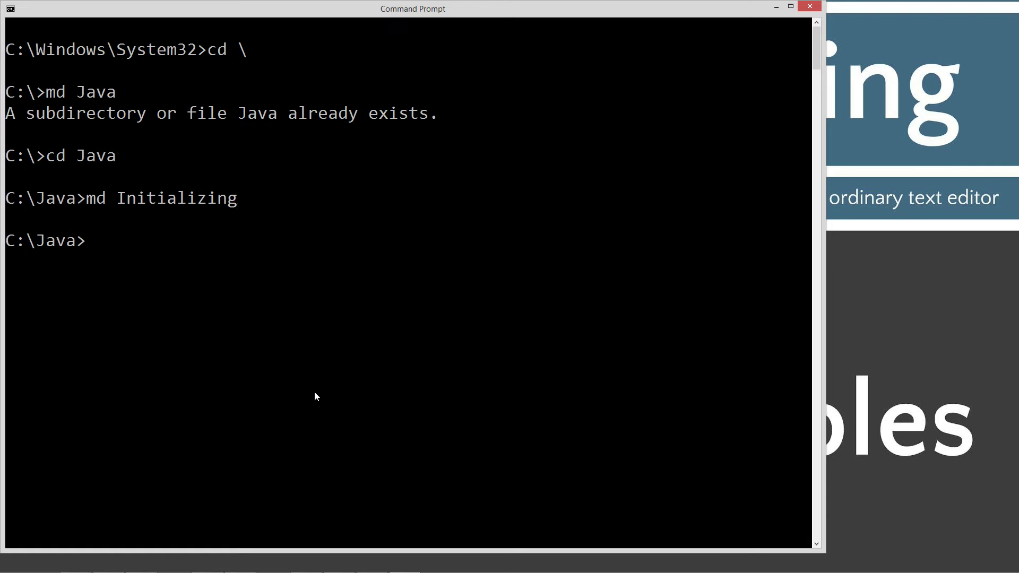
{"action": "type", "text": "cd I"}
{"action": "key", "text": "Tab"}
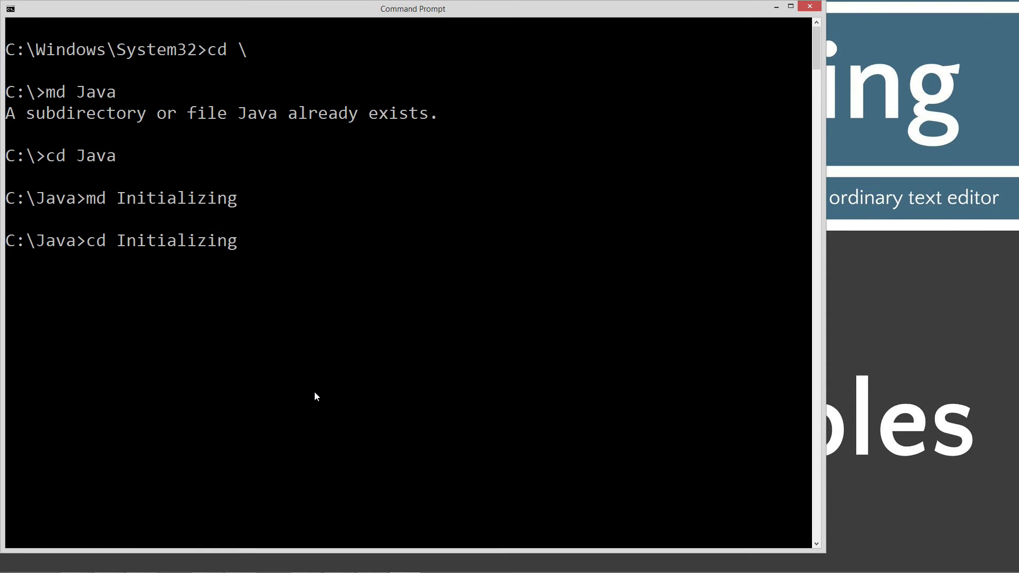
{"action": "key", "text": "Return"}
{"action": "type", "text": "ntoe"}
{"action": "key", "text": "BackSpace"}
{"action": "key", "text": "BackSpace"}
{"action": "key", "text": "BackSpace"}
{"action": "type", "text": "otepad Initializing.java"}
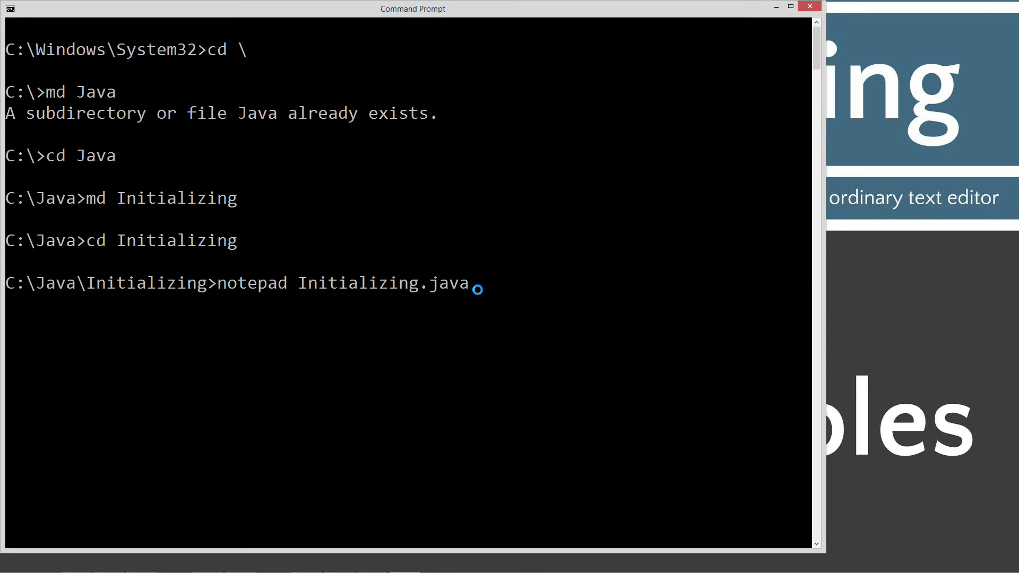
Create the new Initializing.java file in Notepad and paste the copied class code
{"action": "key", "text": "Return"}
{"action": "key", "text": "Return"}
{"action": "type", "text": "class Initializing {     public static void main(String args[]) {         int a; // declaration statement         a = 5; // assignment statement         int b = 10; // initializing a variable         boolean likesFish, likesVegetables = true, likesCoffee; // only likesVegetables = true is initialized         String emptyString; // default value is null         double hourlyWage = 15.75, hoursWorked = 41; // initializing variables         double weeklyPay = hoursWorked * hourlyWage; // dynamic initialization          System.out.println(a);         System.out.println(b);         //System.out.println(likesFish); // using variable before assigning a value - error. Uncomment to see error         System.out.println(likesVegetables);         //System.out.println(likesCoffee); // using variable before assigning a value - error. Uncomment to see error         //System.out.println(emptyString); // using variable before assigning a value - error. Uncomment to see error         System.out.println(weeklyPay);     } }"}
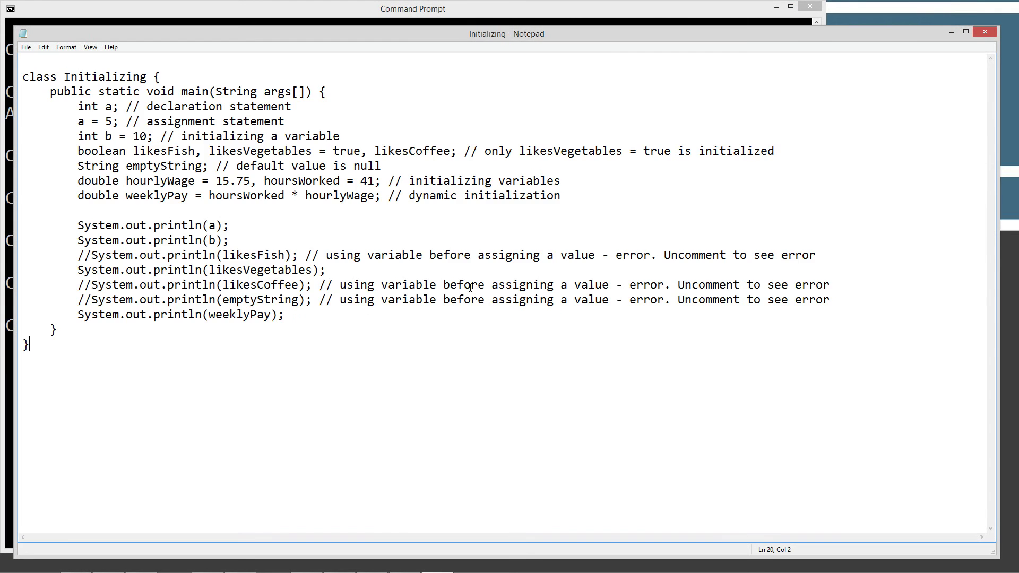
{"action": "left_click", "coordinate": [25, 47]}
{"action": "left_click", "coordinate": [36, 78]}
Highlight the int a declaration, the a = 5 assignment, variable b and the initializing comment
{"action": "left_click_drag", "start_coordinate": [77, 107], "coordinate": [115, 107]}
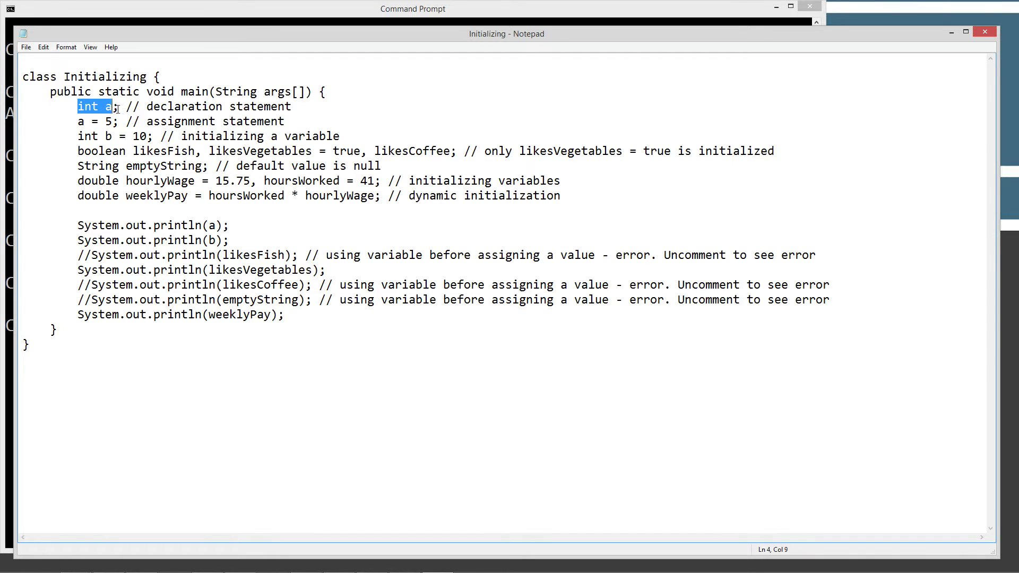
{"action": "left_click", "coordinate": [111, 106]}
{"action": "double_click", "coordinate": [105, 105]}
{"action": "left_click_drag", "start_coordinate": [78, 121], "coordinate": [113, 122]}
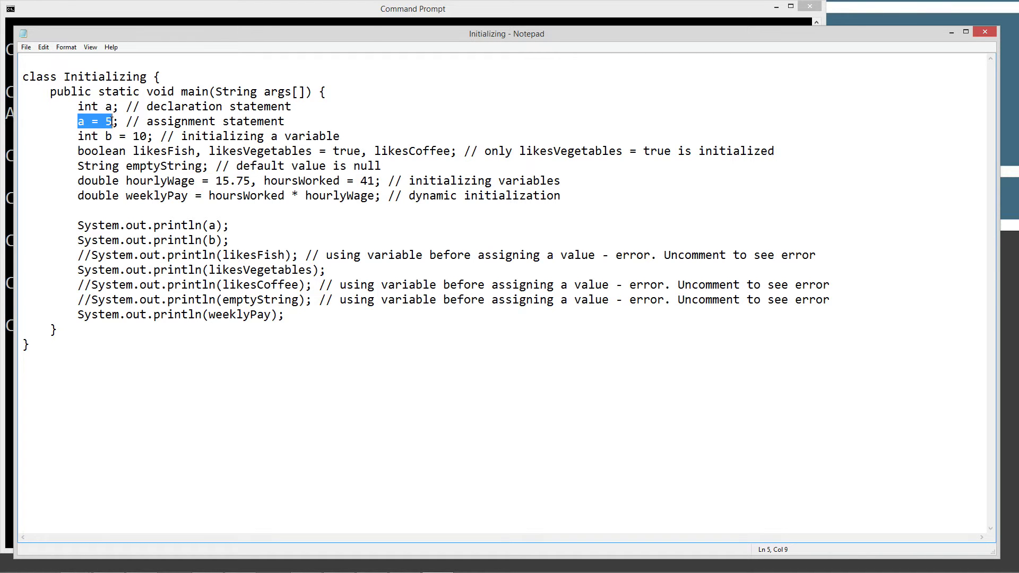
{"action": "left_click", "coordinate": [79, 121]}
{"action": "left_click_drag", "start_coordinate": [77, 136], "coordinate": [132, 136]}
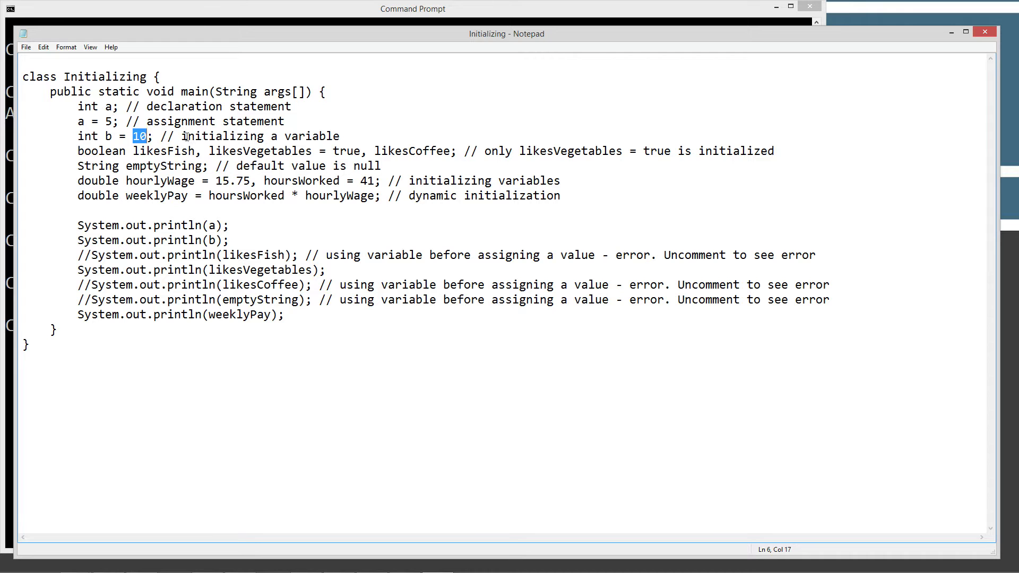
{"action": "left_click_drag", "start_coordinate": [182, 136], "coordinate": [340, 136]}
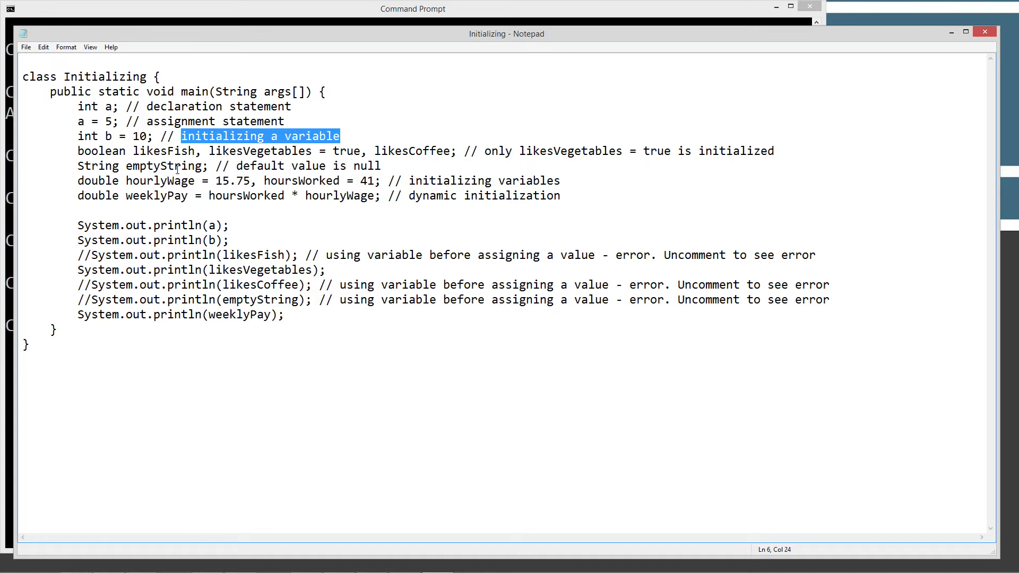
{"action": "left_click_drag", "start_coordinate": [77, 150], "coordinate": [126, 151]}
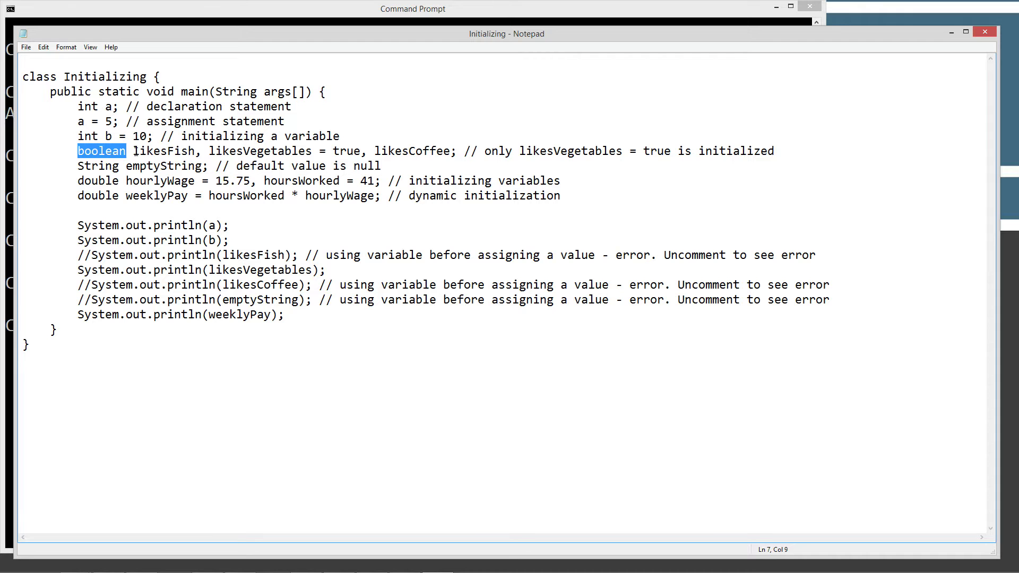
{"action": "left_click_drag", "start_coordinate": [133, 151], "coordinate": [200, 152]}
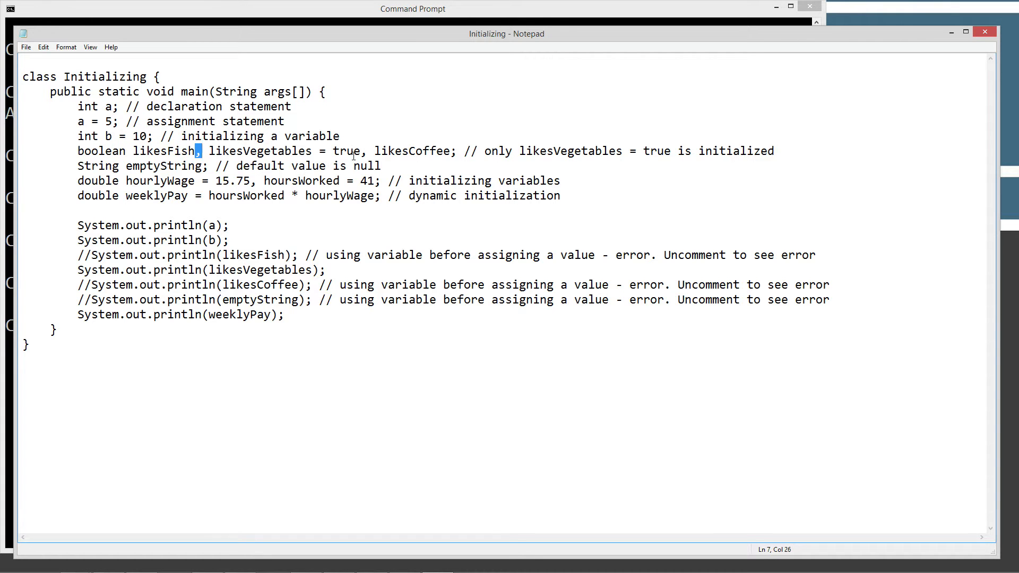
{"action": "left_click_drag", "start_coordinate": [361, 152], "coordinate": [368, 152]}
{"action": "left_click_drag", "start_coordinate": [196, 152], "coordinate": [132, 151]}
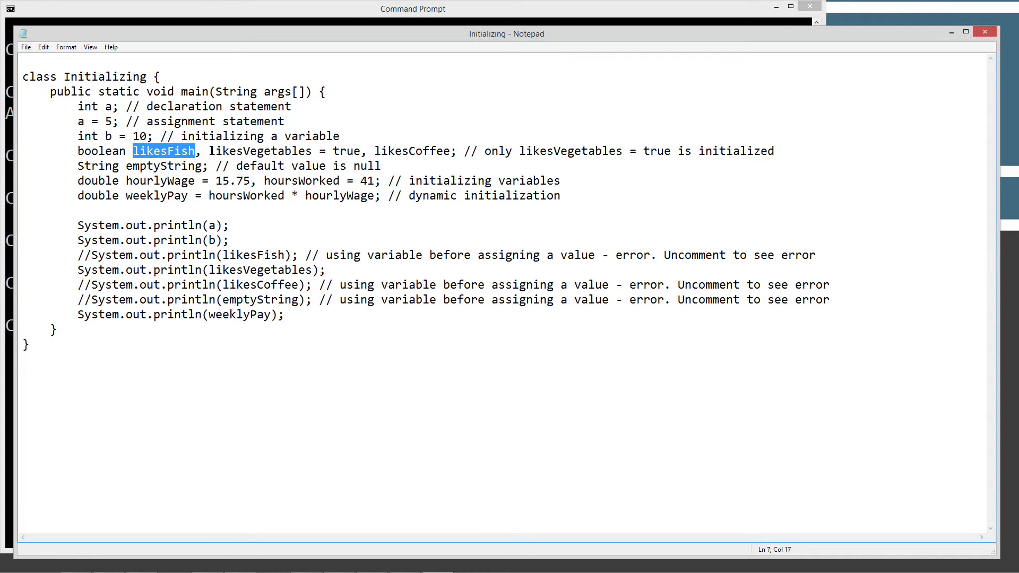
{"action": "left_click_drag", "start_coordinate": [209, 152], "coordinate": [362, 152]}
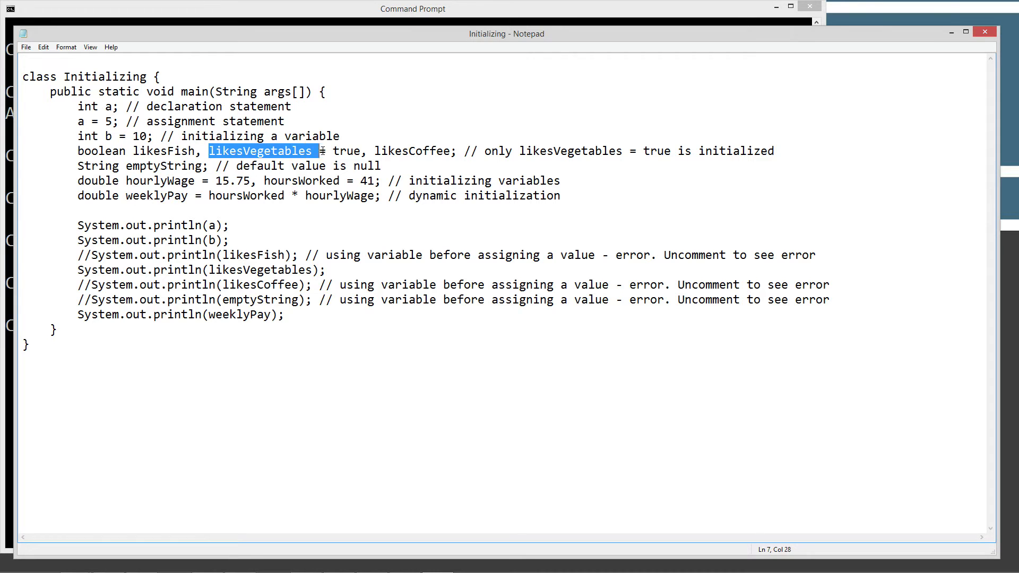
{"action": "left_click", "coordinate": [363, 151]}
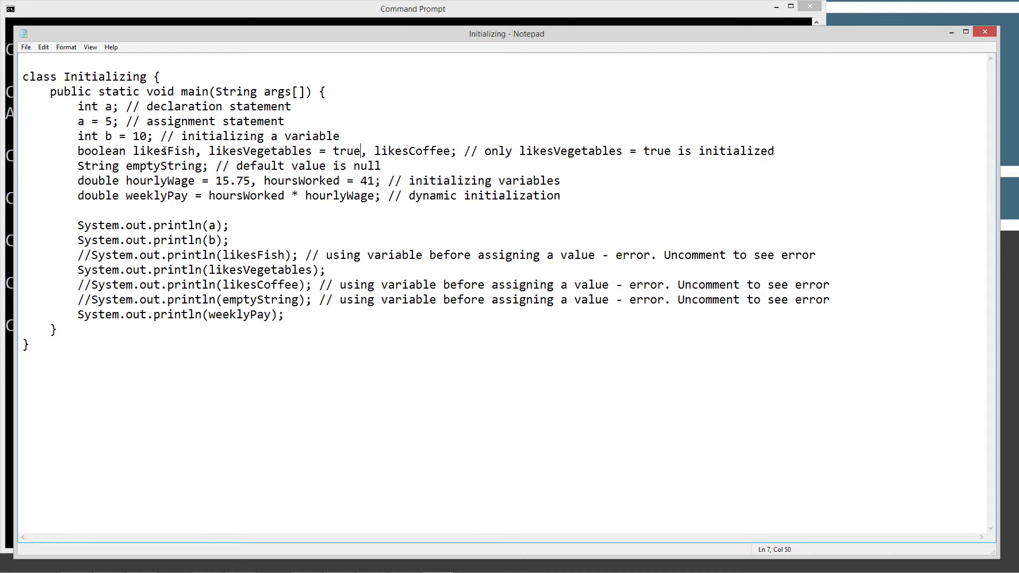
{"action": "left_click_drag", "start_coordinate": [132, 151], "coordinate": [450, 151]}
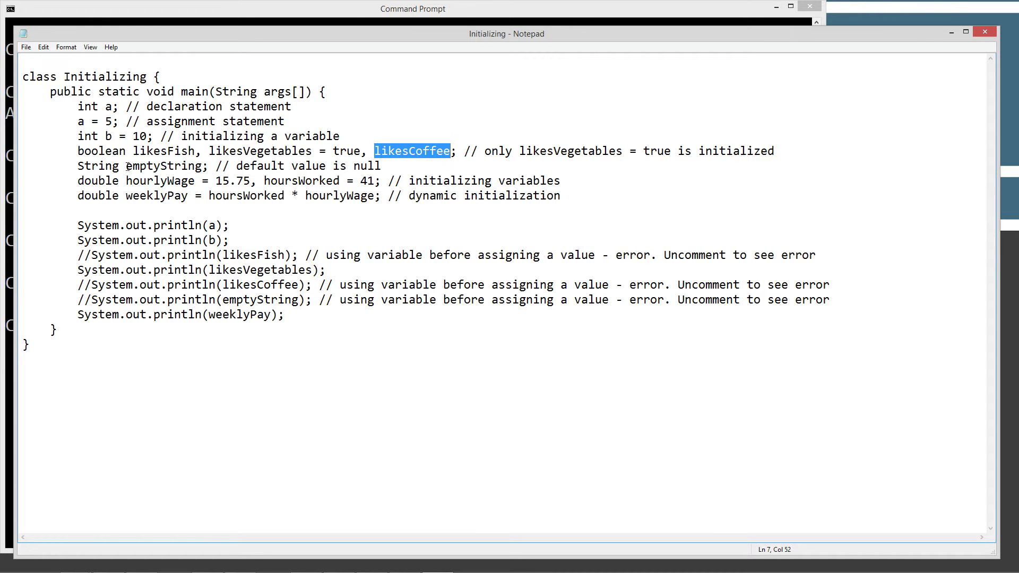
{"action": "left_click_drag", "start_coordinate": [130, 167], "coordinate": [202, 166]}
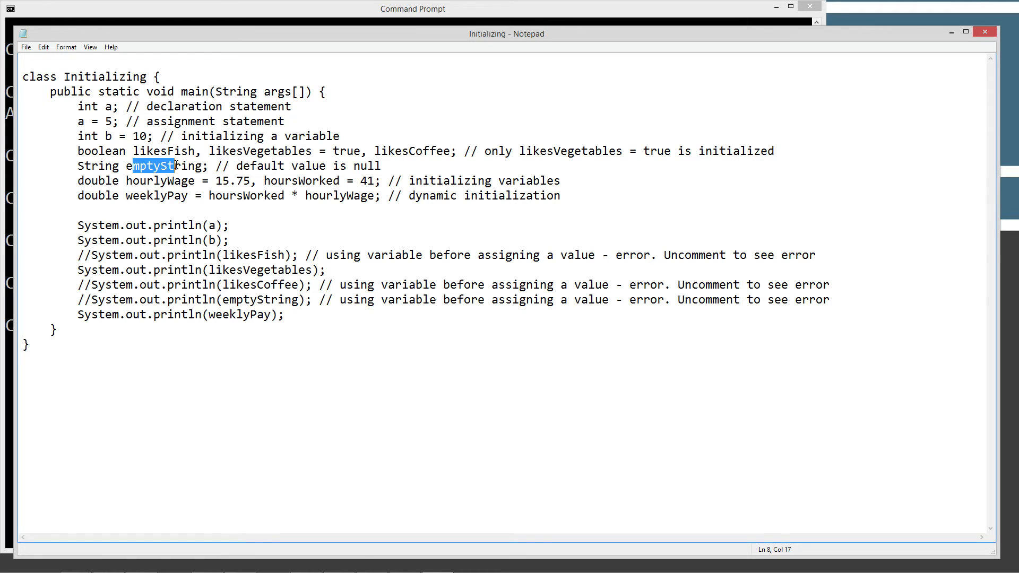
{"action": "left_click", "coordinate": [263, 163]}
{"action": "left_click_drag", "start_coordinate": [354, 166], "coordinate": [381, 165]}
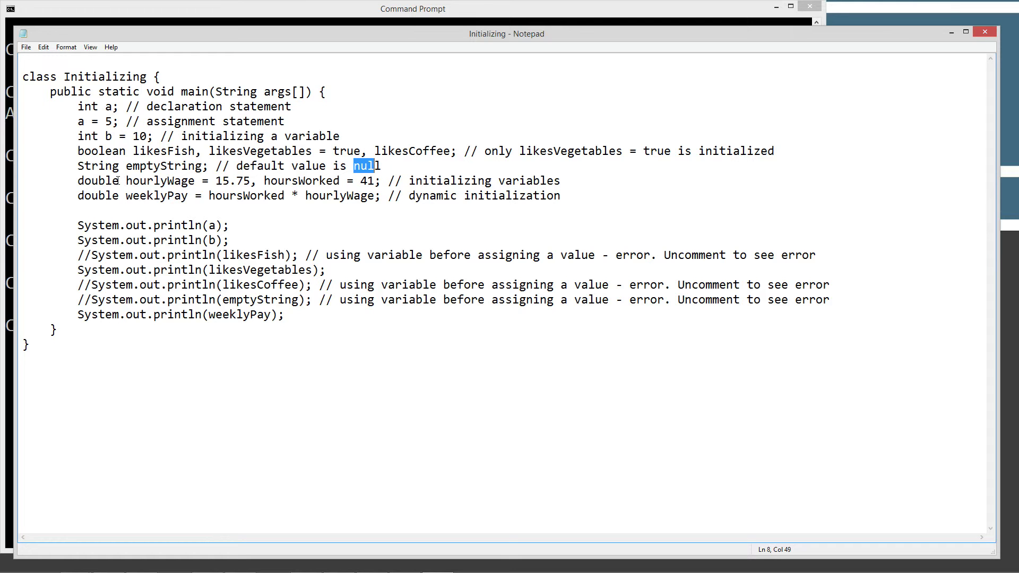
{"action": "left_click_drag", "start_coordinate": [214, 181], "coordinate": [250, 181]}
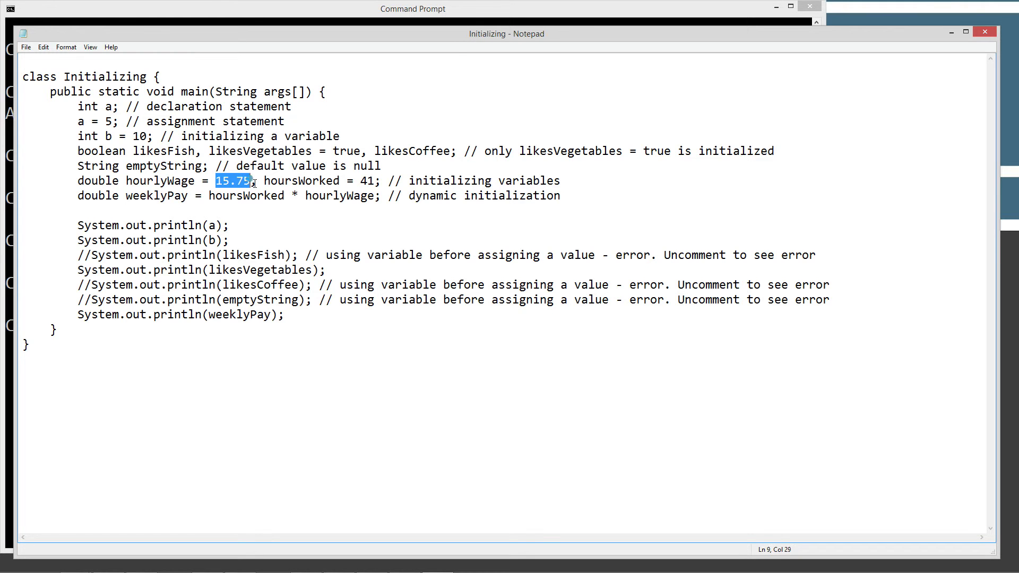
{"action": "left_click_drag", "start_coordinate": [257, 185], "coordinate": [252, 183]}
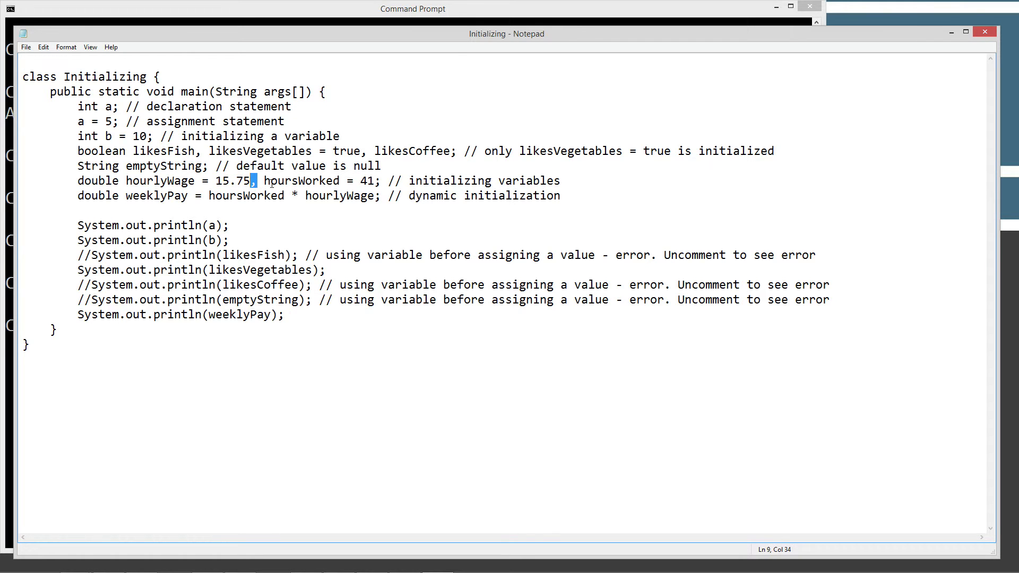
{"action": "left_click_drag", "start_coordinate": [79, 181], "coordinate": [120, 181]}
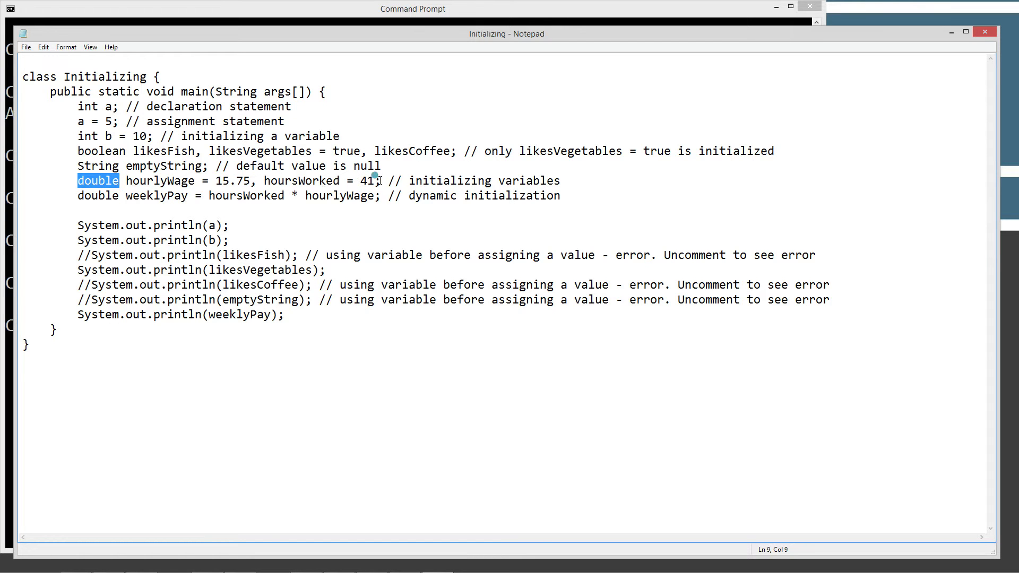
{"action": "left_click_drag", "start_coordinate": [375, 181], "coordinate": [383, 181]}
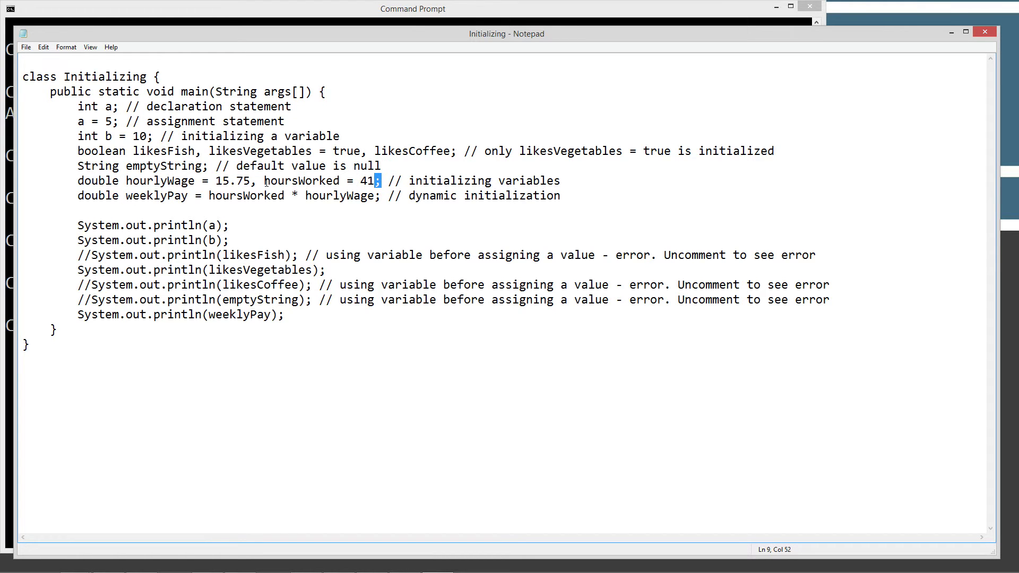
{"action": "left_click_drag", "start_coordinate": [266, 181], "coordinate": [340, 181]}
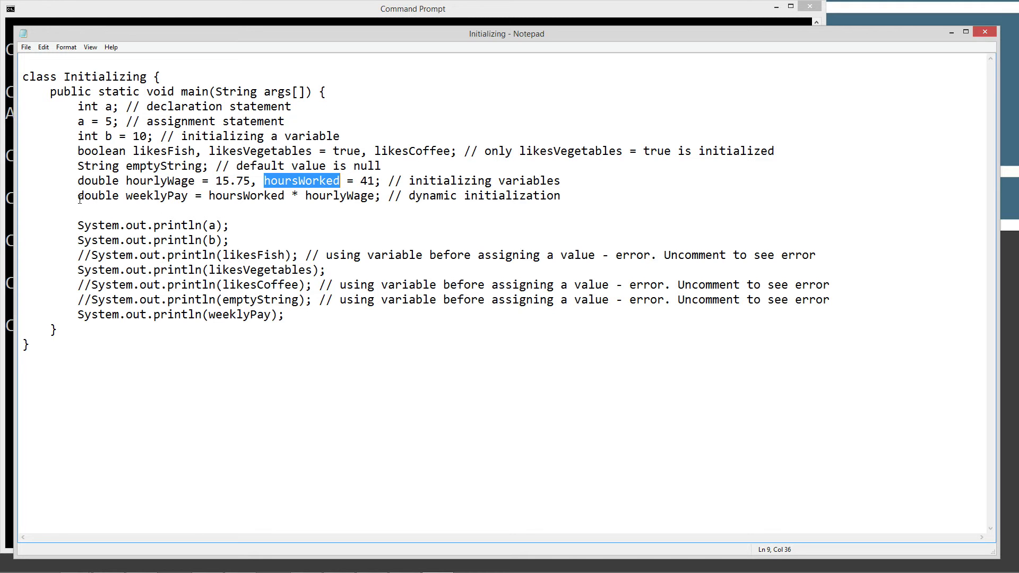
{"action": "left_click_drag", "start_coordinate": [77, 196], "coordinate": [121, 196]}
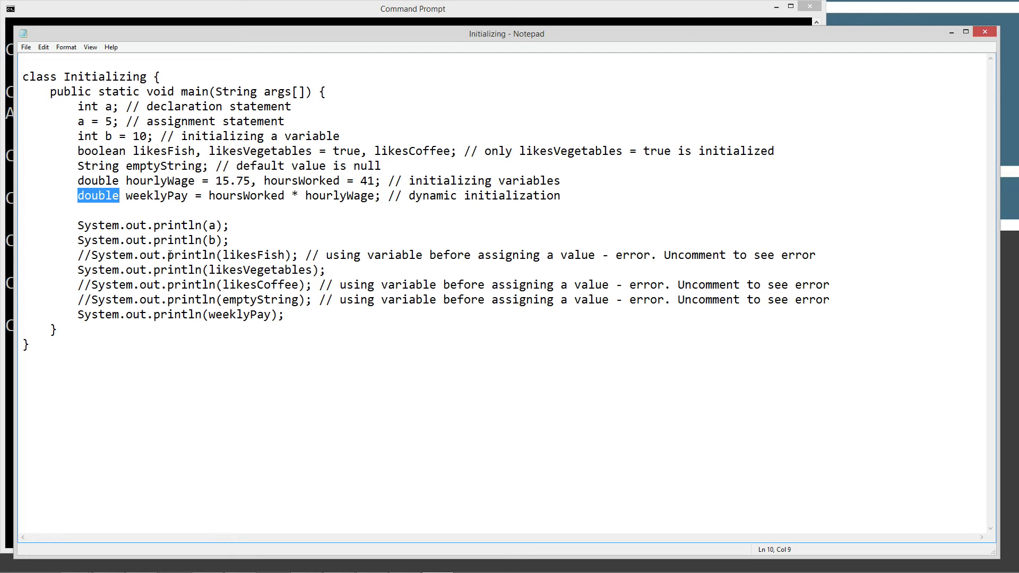
{"action": "left_click_drag", "start_coordinate": [168, 255], "coordinate": [284, 255]}
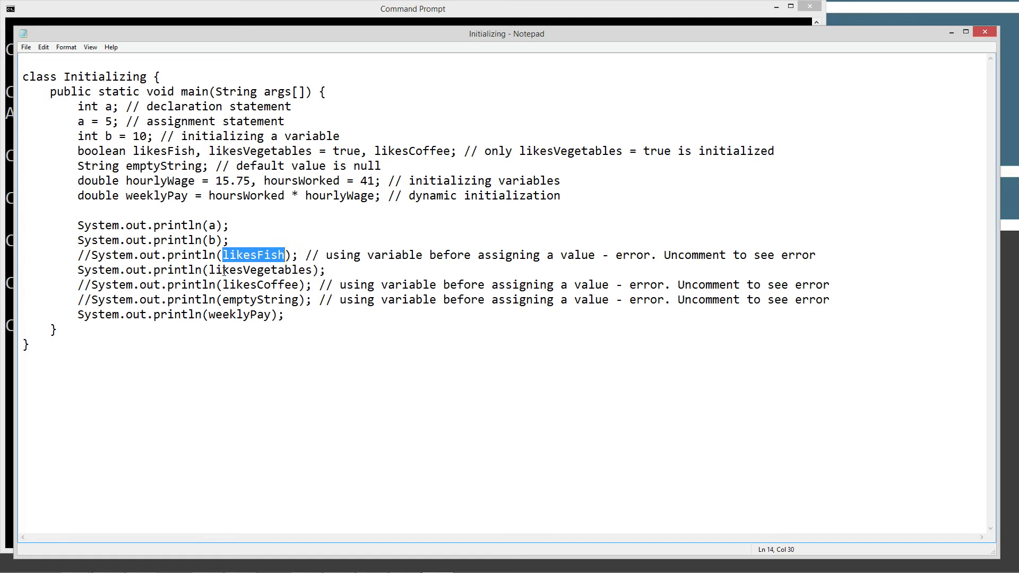
{"action": "left_click_drag", "start_coordinate": [207, 270], "coordinate": [313, 270]}
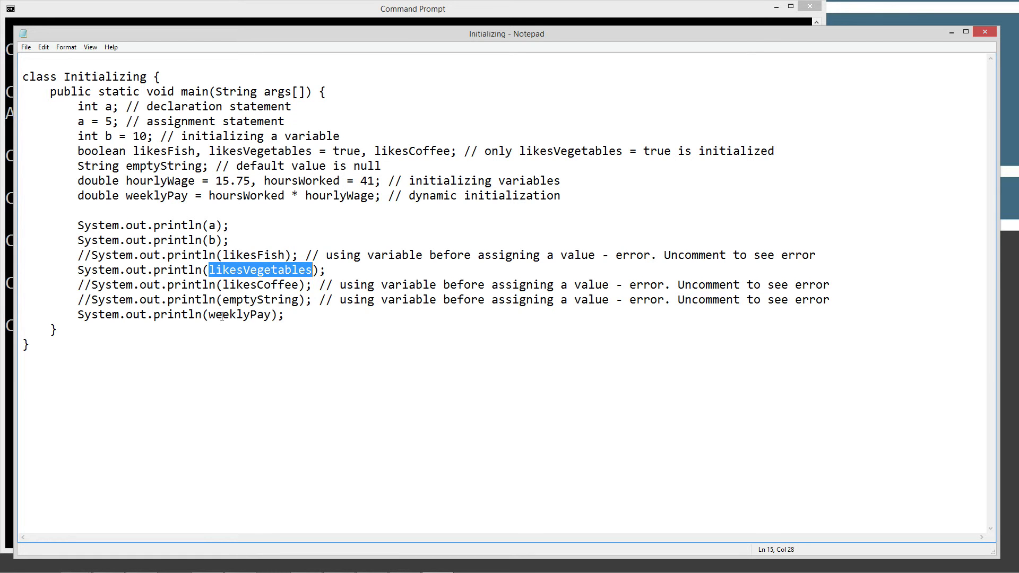
{"action": "left_click_drag", "start_coordinate": [206, 316], "coordinate": [273, 315]}
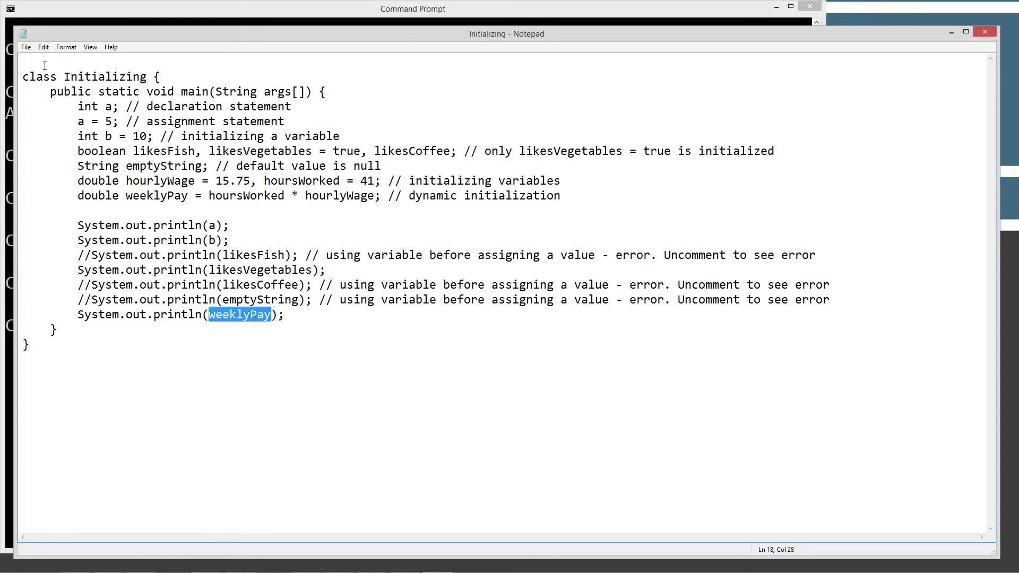
{"action": "left_click", "coordinate": [26, 47]}
Save the source, switch to the console, clear it and compile Initializing.java
{"action": "left_click", "coordinate": [41, 84]}
{"action": "left_click", "coordinate": [144, 19]}
{"action": "type", "text": "cls"}
{"action": "key", "text": "Return"}
{"action": "type", "text": "javac "}
{"action": "type", "text": "I"}
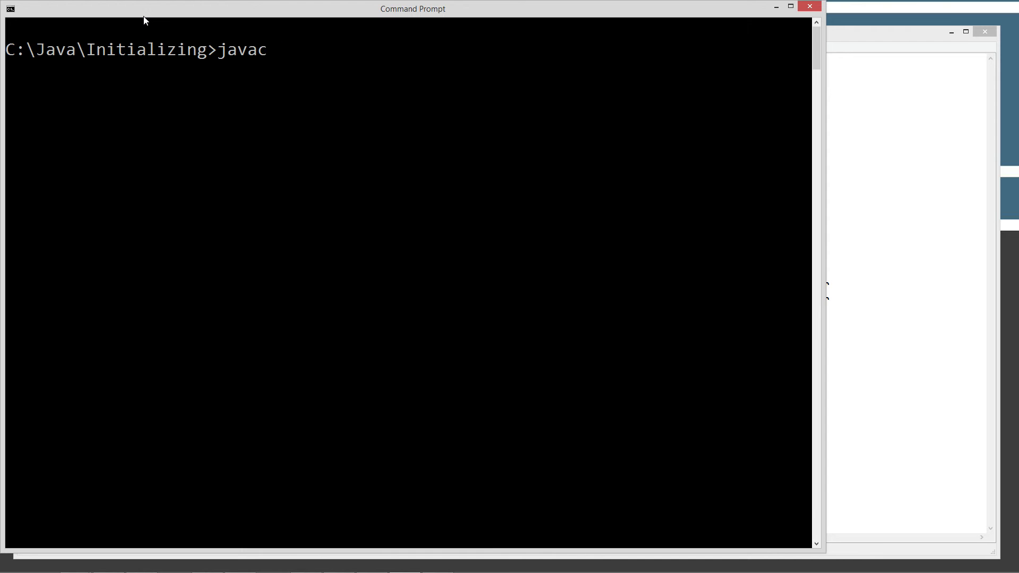
{"action": "type", "text": "n"}
{"action": "key", "text": "Tab"}
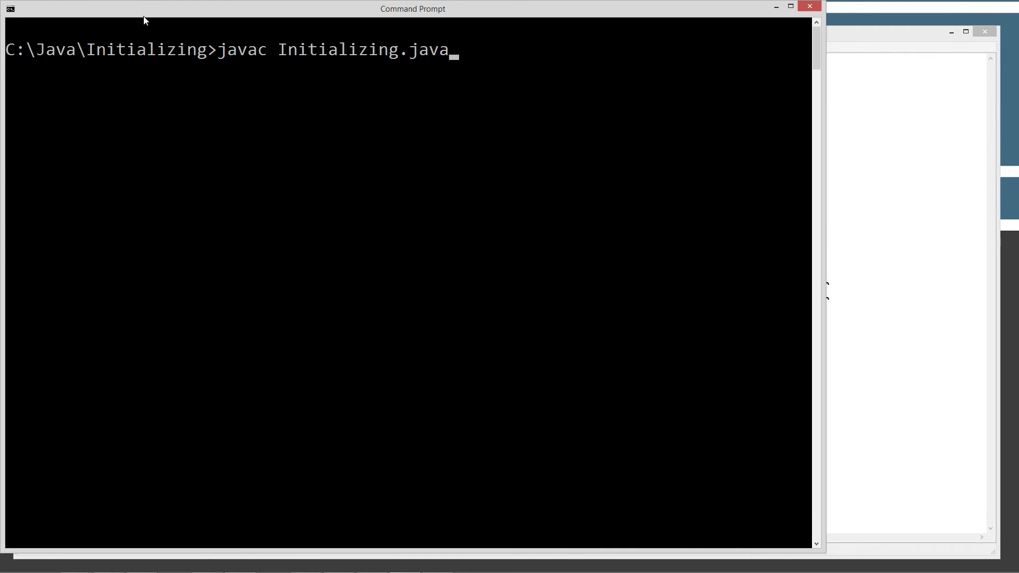
{"action": "key", "text": "Return"}
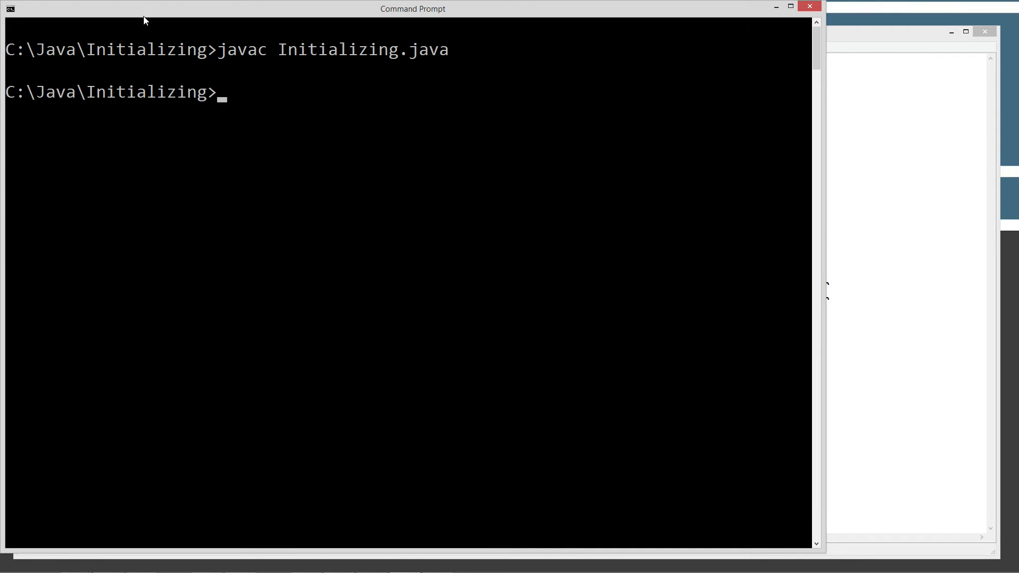
{"action": "type", "text": "java I"}
Run java Initializing, printing 5, 10, true and 645.75, then return to the source
{"action": "key", "text": "Tab"}
{"action": "key", "text": "BackSpace"}
{"action": "key", "text": "BackSpace"}
{"action": "key", "text": "BackSpace"}
{"action": "key", "text": "BackSpace"}
{"action": "key", "text": "BackSpace"}
{"action": "key", "text": "Return"}
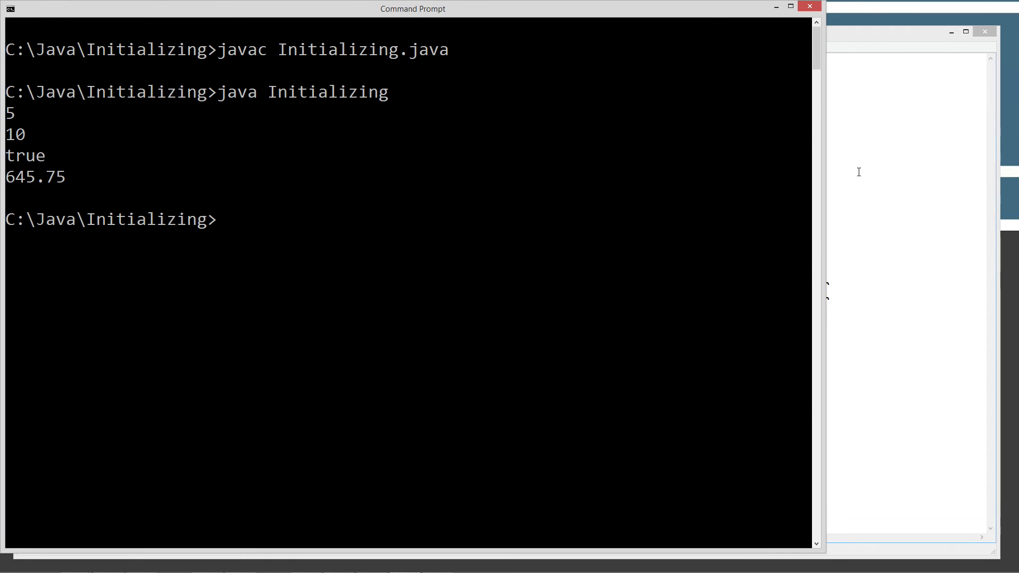
{"action": "left_click", "coordinate": [856, 165]}
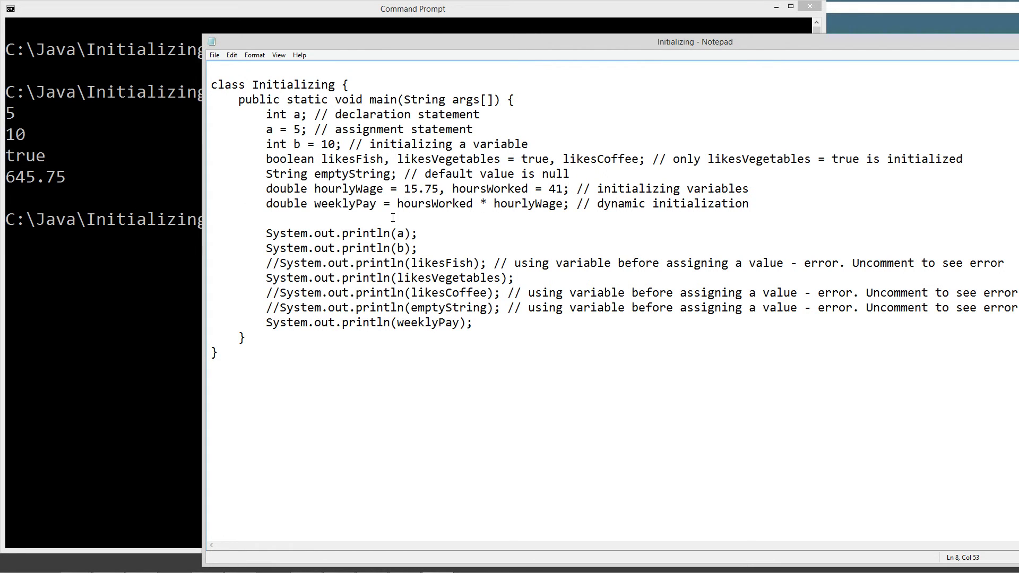
Remove the // markers from the likesFish, likesCoffee and emptyString println lines
{"action": "left_click", "coordinate": [267, 262]}
{"action": "key", "text": "Delete"}
{"action": "key", "text": "Delete"}
{"action": "key", "text": "Delete"}
{"action": "key", "text": "Delete"}
{"action": "key", "text": "Down"}
{"action": "key", "text": "Delete"}
{"action": "key", "text": "Delete"}
Save the edited Initializing.java and switch back to the console
{"action": "key", "text": "ctrl+s"}
{"action": "left_click", "coordinate": [215, 55]}
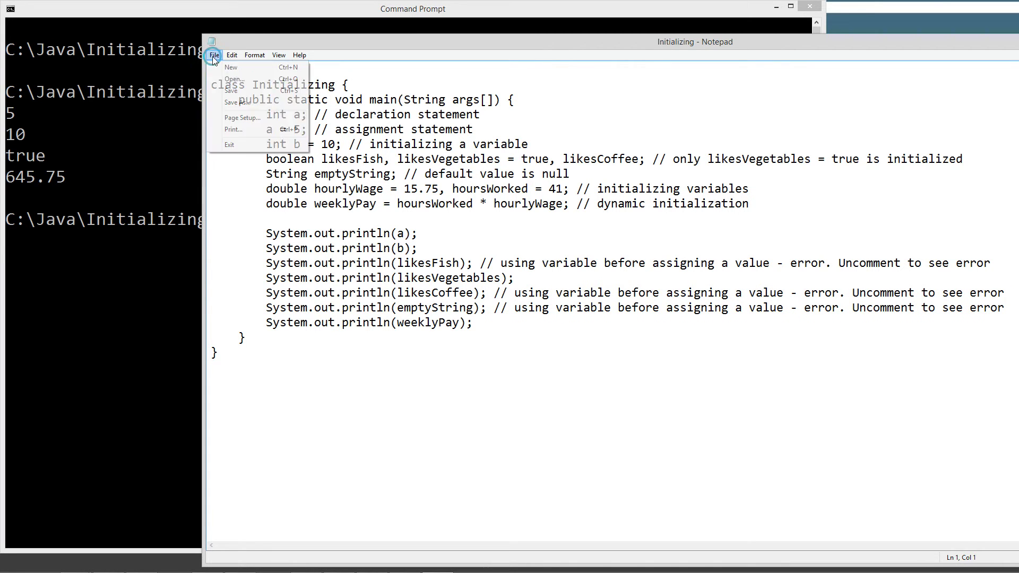
{"action": "left_click", "coordinate": [229, 93]}
{"action": "left_click", "coordinate": [164, 123]}
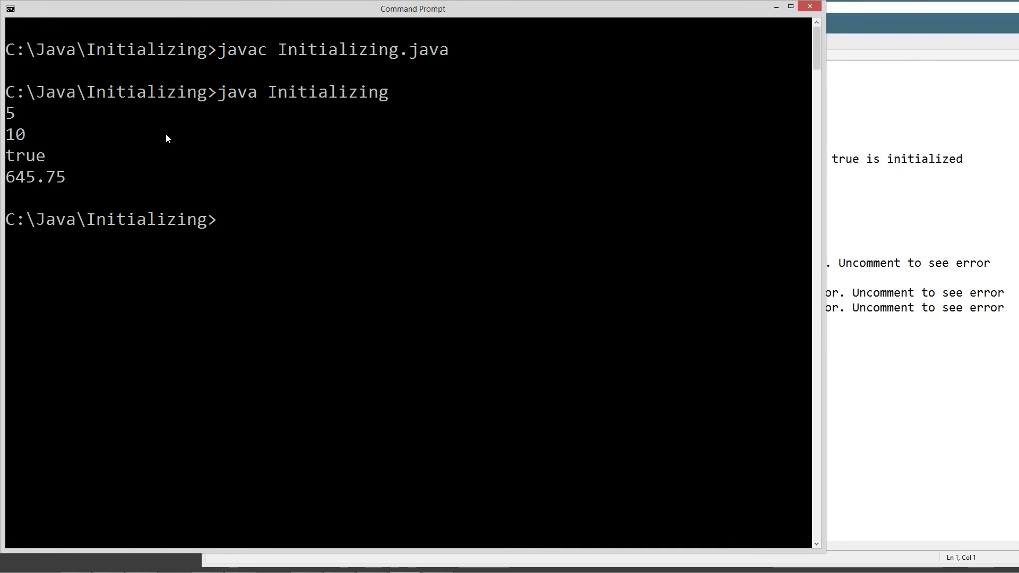
{"action": "type", "text": "cls"}
Clear the console and recompile Initializing.java, producing three might-not-have-been-initialized errors, then return to Notepad
{"action": "key", "text": "Return"}
{"action": "key", "text": "Up"}
{"action": "key", "text": "Up"}
{"action": "key", "text": "Up"}
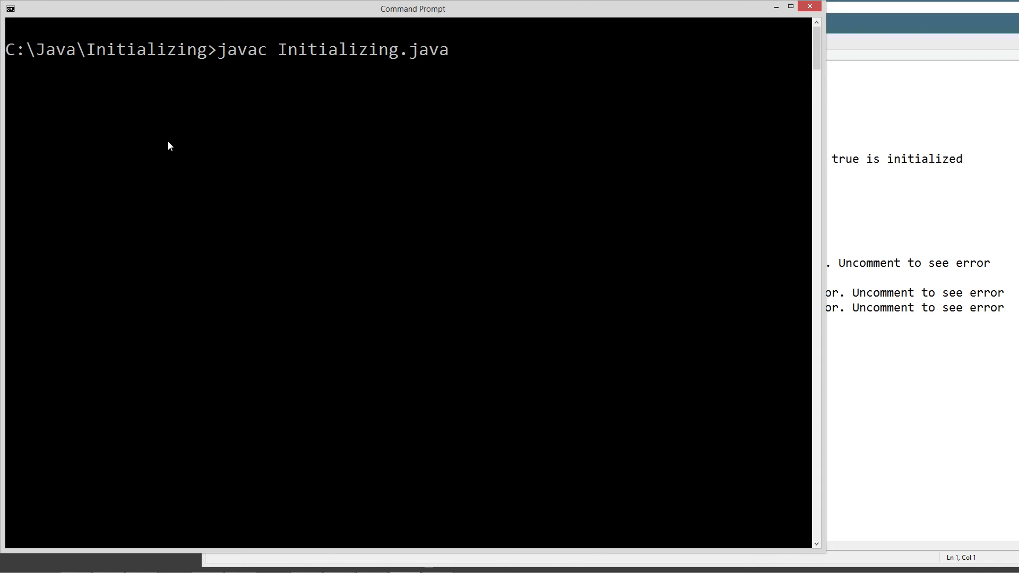
{"action": "key", "text": "Return"}
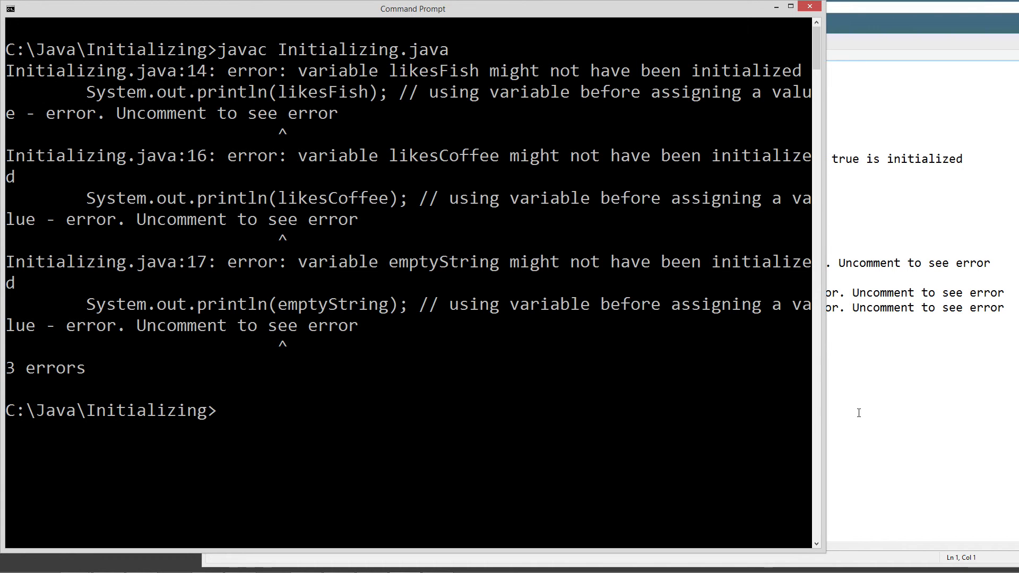
{"action": "left_click", "coordinate": [862, 385]}
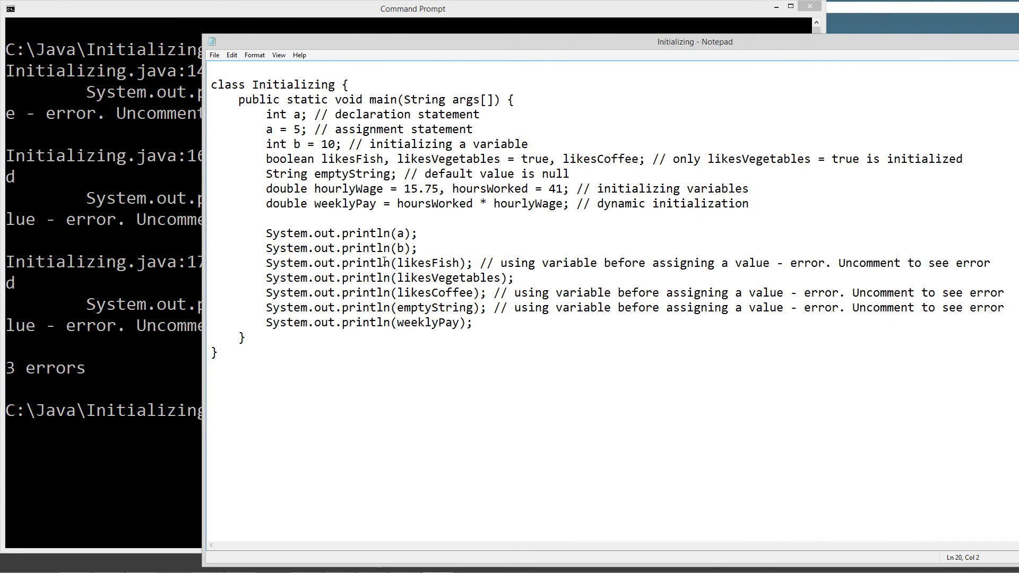
Add a line on line 11 initializing emptyString to ""
{"action": "left_click", "coordinate": [289, 222]}
{"action": "type", "text": "emptyStin"}
{"action": "key", "text": "BackSpace"}
{"action": "key", "text": "BackSpace"}
{"action": "type", "text": "ring = \"\";"}
{"action": "key", "text": "Return"}
{"action": "key", "text": "ctrl+s"}
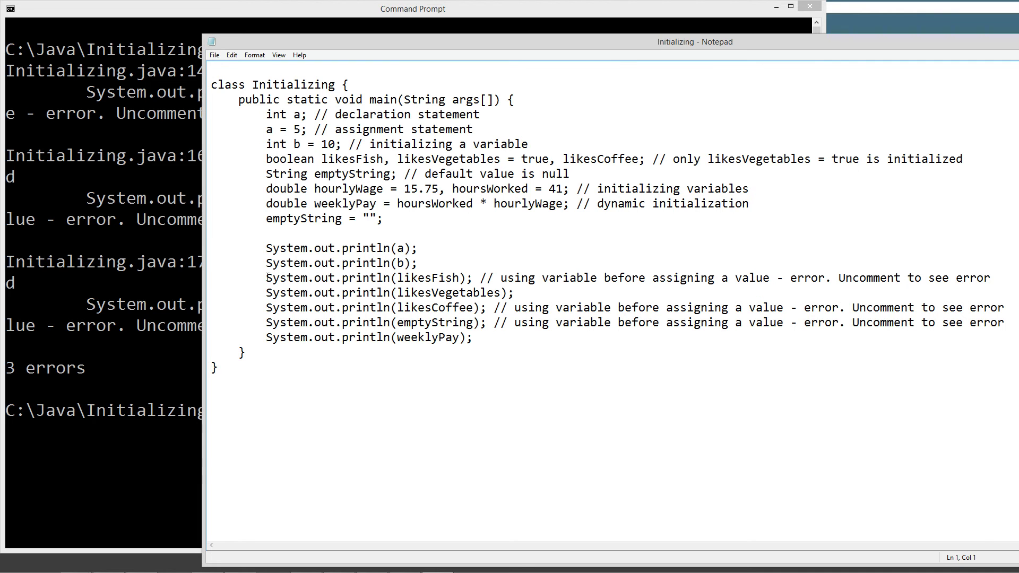
Comment out the likesFish and likesCoffee println lines and save the file
{"action": "left_click", "coordinate": [268, 277]}
{"action": "type", "text": "//"}
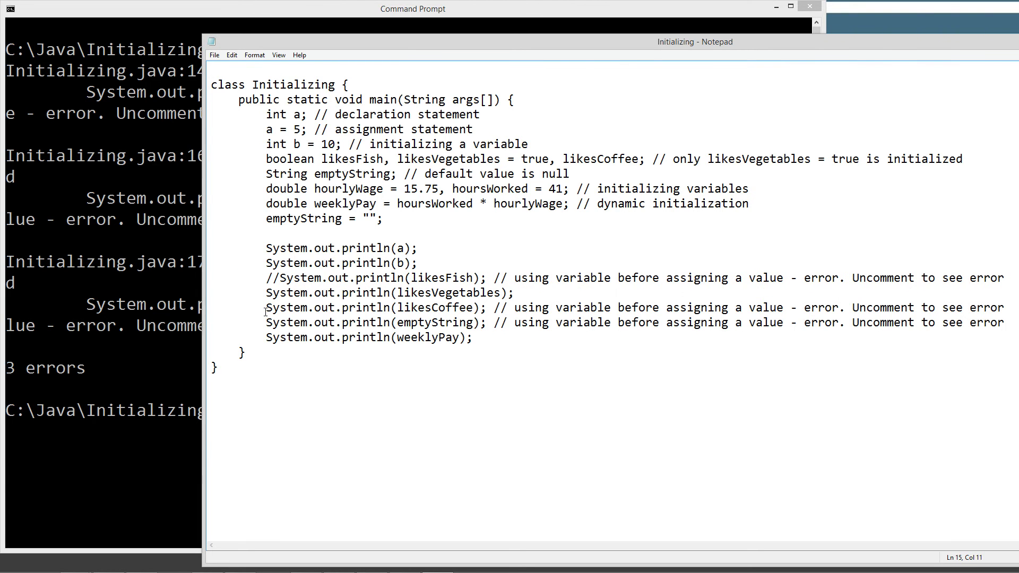
{"action": "left_click", "coordinate": [265, 309]}
{"action": "type", "text": "//"}
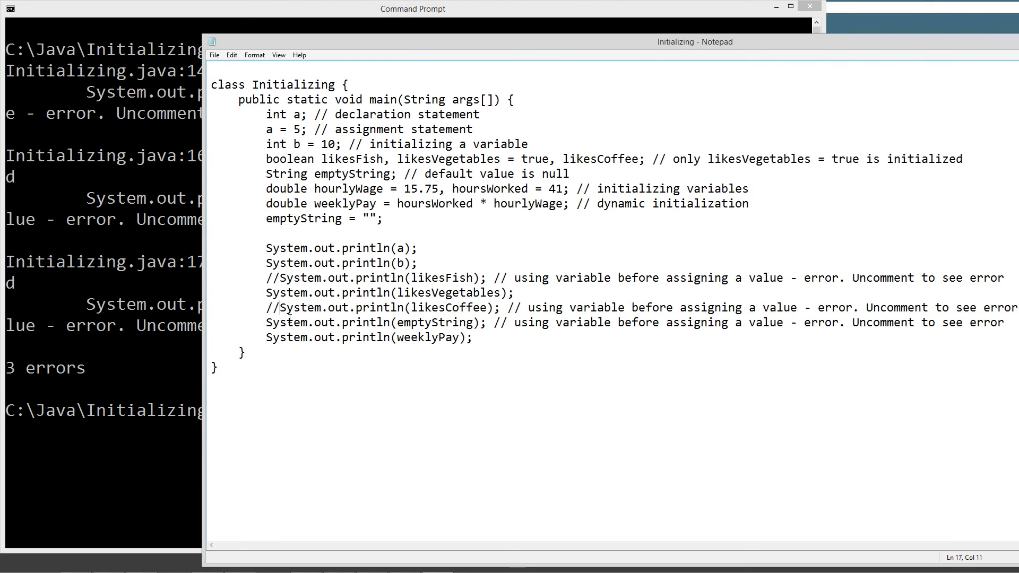
{"action": "left_click", "coordinate": [214, 54]}
{"action": "left_click", "coordinate": [225, 83]}
Switch to the console and rerun javac Initializing.java, compiling without errors
{"action": "left_click", "coordinate": [164, 93]}
{"action": "key", "text": "Up"}
{"action": "key", "text": "Return"}
{"action": "type", "text": "java Initializing"}
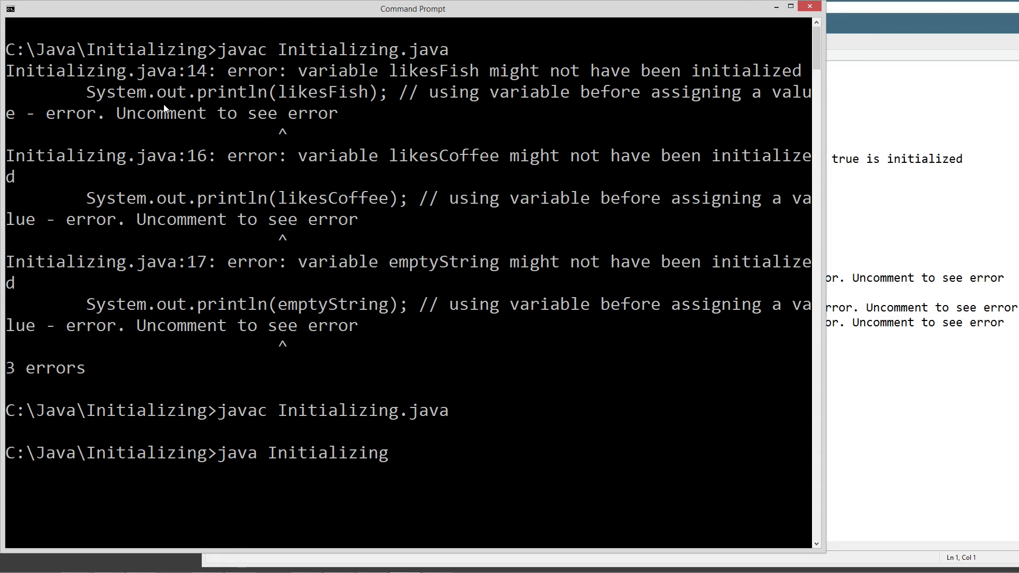
Run java Initializing to print 5, 10, true, 645.75, clear the console and return to Notepad
{"action": "key", "text": "Return"}
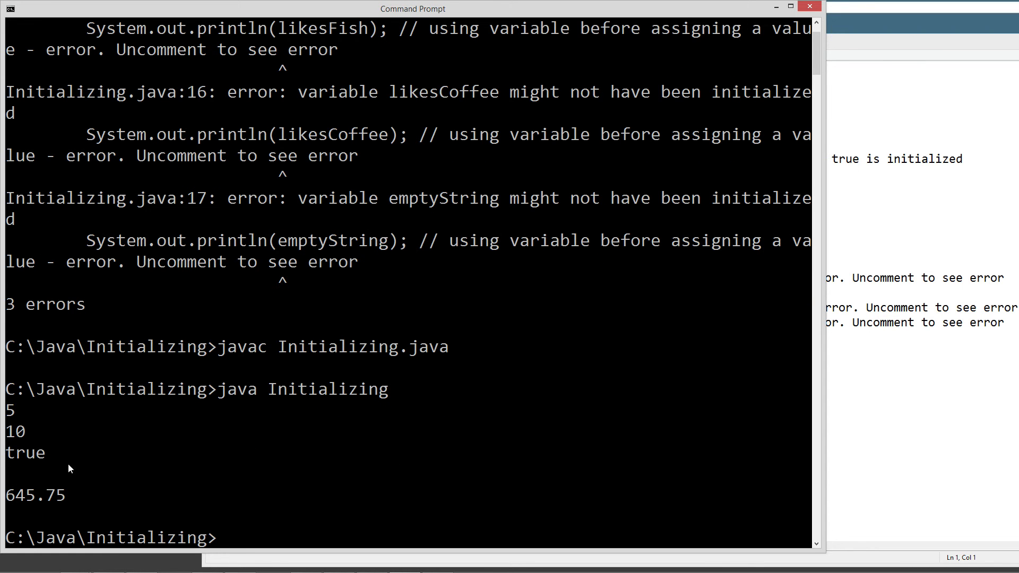
{"action": "type", "text": "cls"}
{"action": "key", "text": "Return"}
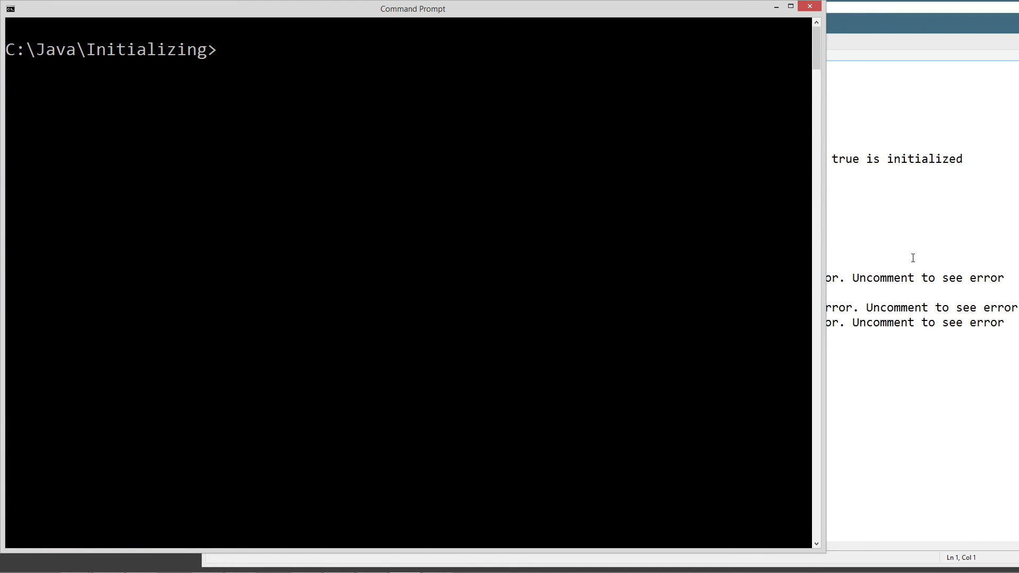
{"action": "key", "text": "alt+Tab"}
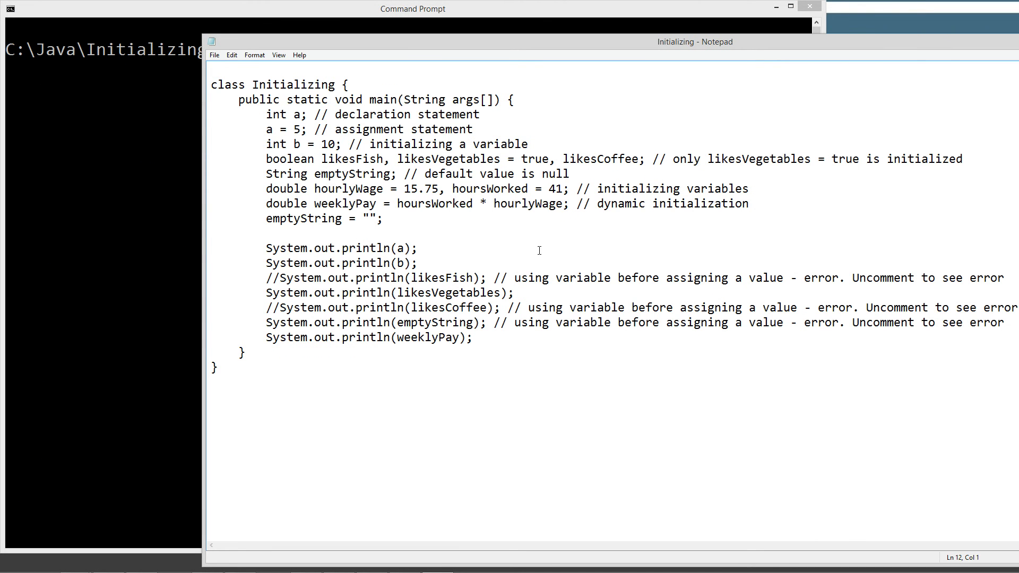
{"action": "key", "text": "alt+Tab"}
{"action": "scroll", "coordinate": [395, 203], "scroll_direction": "up", "scroll_amount": 5}
{"action": "scroll", "coordinate": [378, 231], "scroll_direction": "up", "scroll_amount": 5}
{"action": "scroll", "coordinate": [377, 232], "scroll_direction": "up", "scroll_amount": 5}
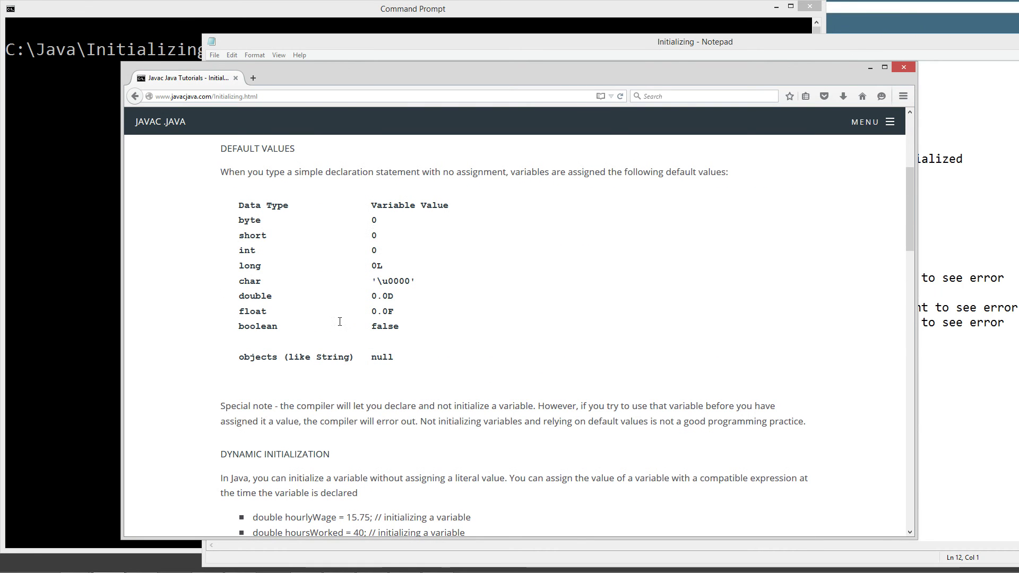
{"action": "mouse_move", "coordinate": [238, 327]}
{"action": "left_mouse_down"}
{"action": "mouse_move", "coordinate": [411, 335]}
{"action": "mouse_move", "coordinate": [372, 327]}
{"action": "left_mouse_up"}
{"action": "left_click_drag", "start_coordinate": [468, 75], "coordinate": [963, 77]}
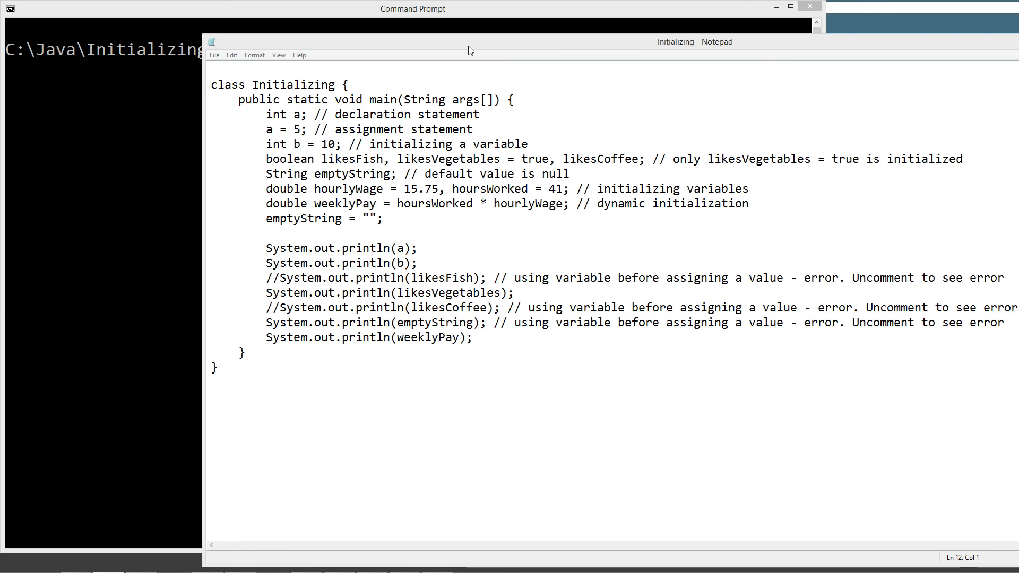
{"action": "left_click_drag", "start_coordinate": [474, 44], "coordinate": [358, 44]}
{"action": "left_click", "coordinate": [181, 184]}
{"action": "left_click_drag", "start_coordinate": [151, 154], "coordinate": [533, 154]}
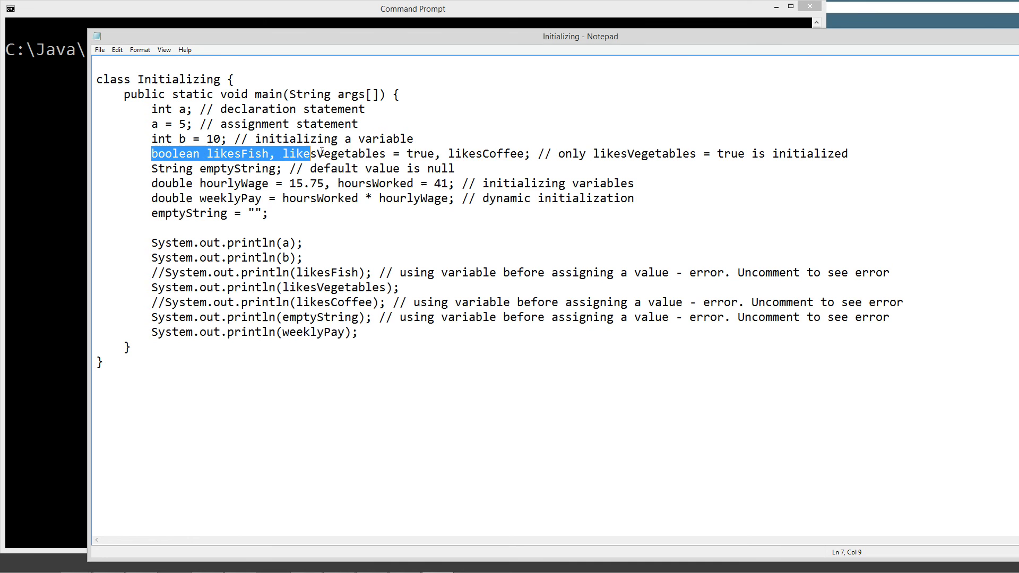
{"action": "left_click", "coordinate": [207, 154]}
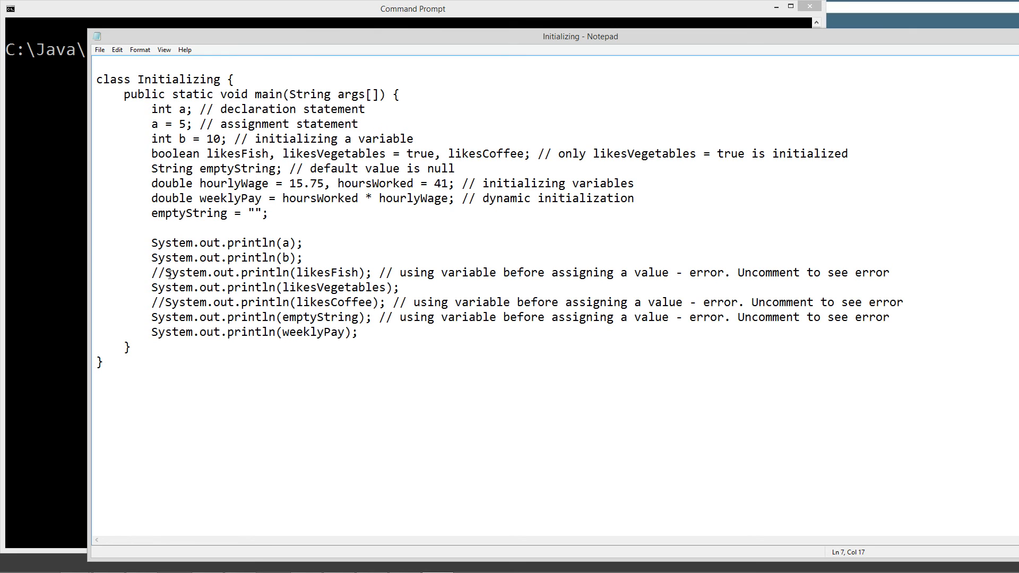
{"action": "left_click_drag", "start_coordinate": [166, 275], "coordinate": [372, 276]}
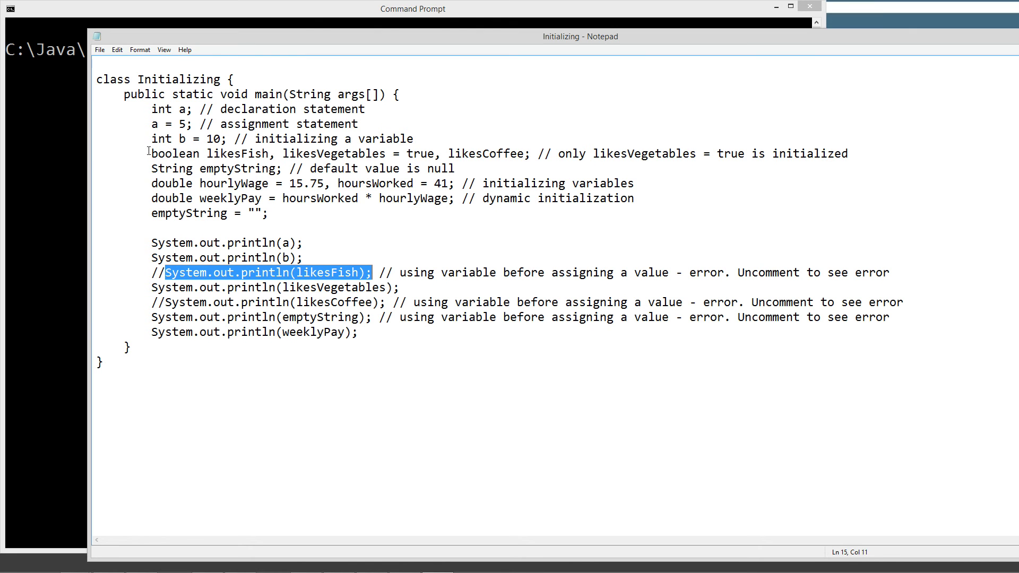
{"action": "left_click_drag", "start_coordinate": [532, 159], "coordinate": [524, 160]}
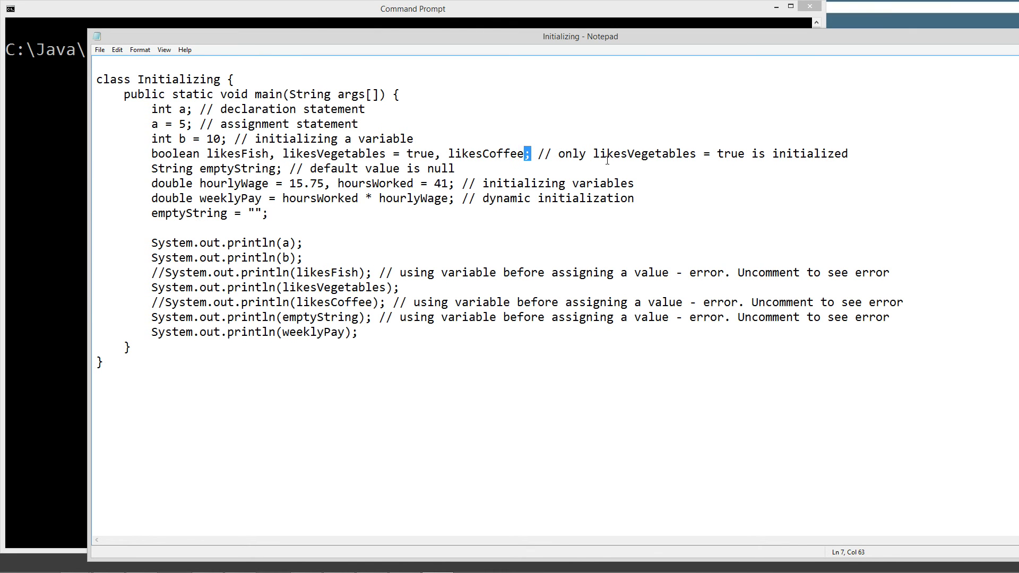
{"action": "left_click_drag", "start_coordinate": [372, 272], "coordinate": [164, 274]}
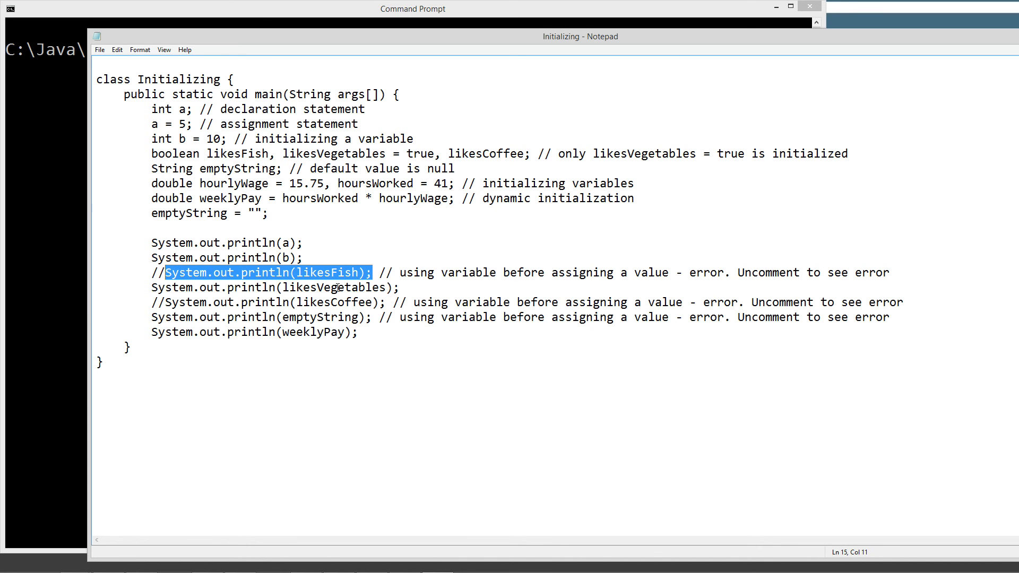
{"action": "left_click_drag", "start_coordinate": [297, 273], "coordinate": [360, 272]}
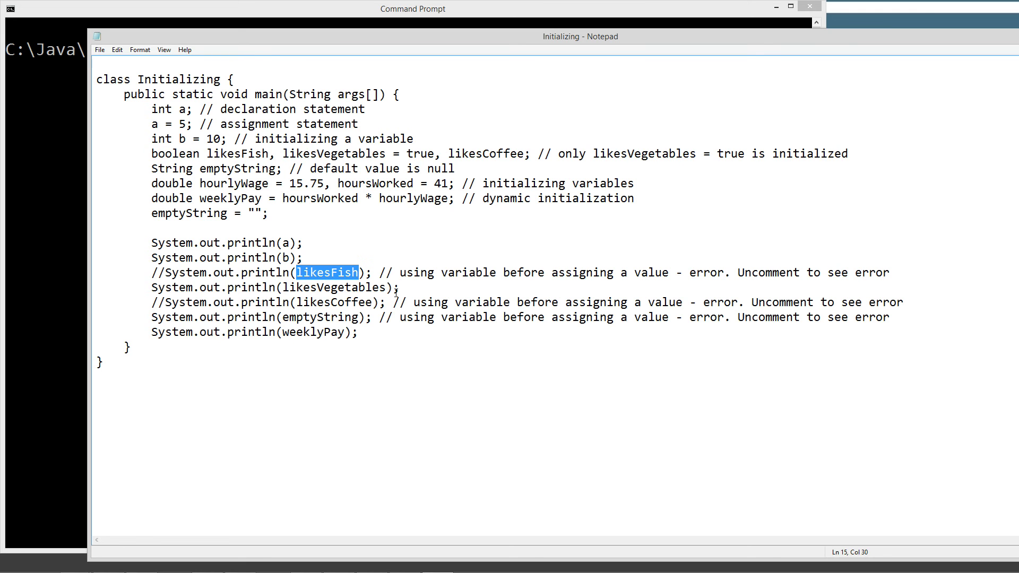
Add likesFish = false; and likesCoffee = false; after the emptyString assignment and save
{"action": "left_click", "coordinate": [268, 213]}
{"action": "key", "text": "Return"}
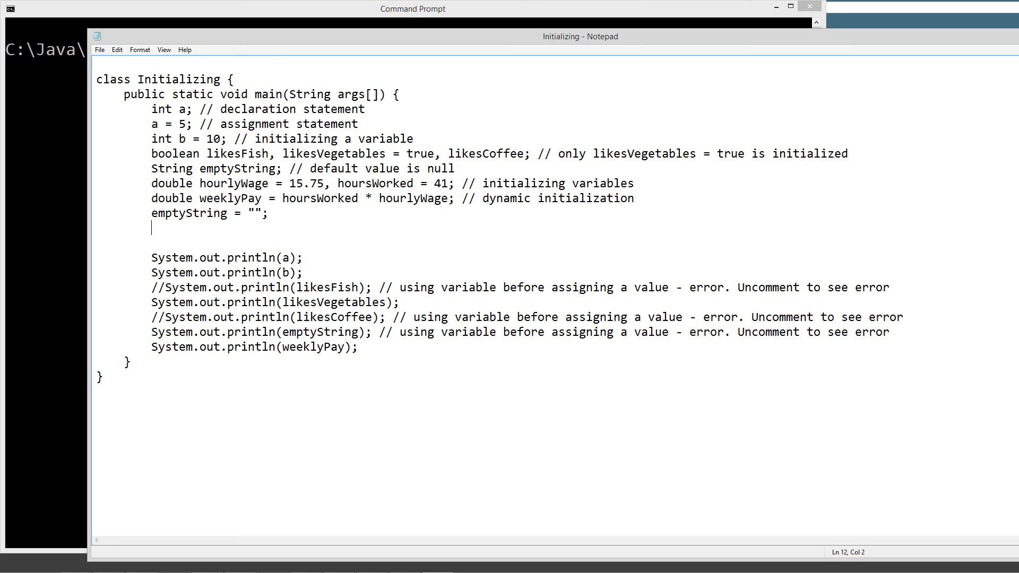
{"action": "type", "text": "likes"}
{"action": "type", "text": "Fish = sla"}
{"action": "key", "text": "BackSpace"}
{"action": "key", "text": "BackSpace"}
{"action": "key", "text": "BackSpace"}
{"action": "type", "text": "false;"}
{"action": "key", "text": "Return"}
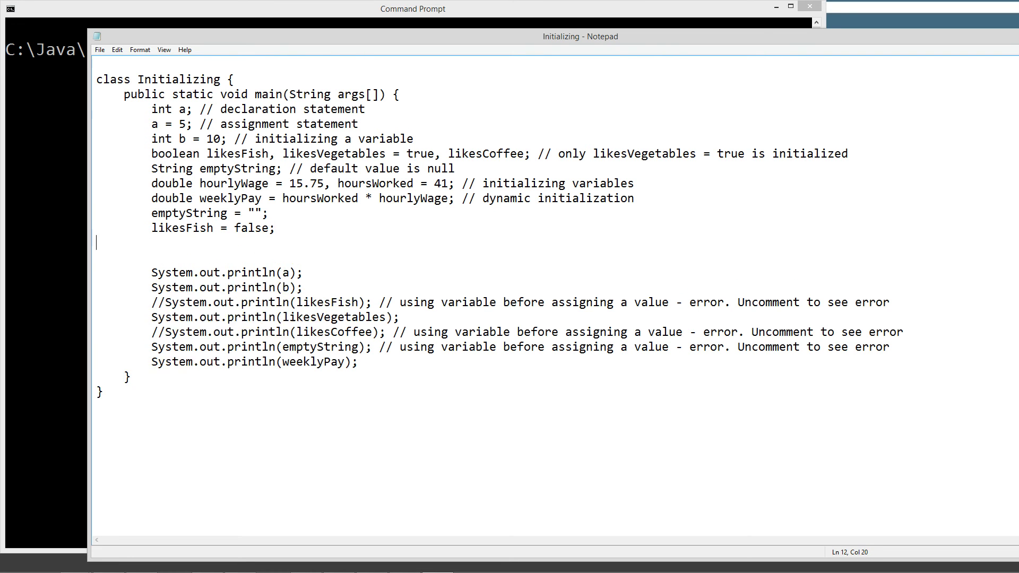
{"action": "type", "text": "likes"}
{"action": "type", "text": "Coffee = fa"}
{"action": "type", "text": "lse;"}
{"action": "key", "text": "ctrl+s"}
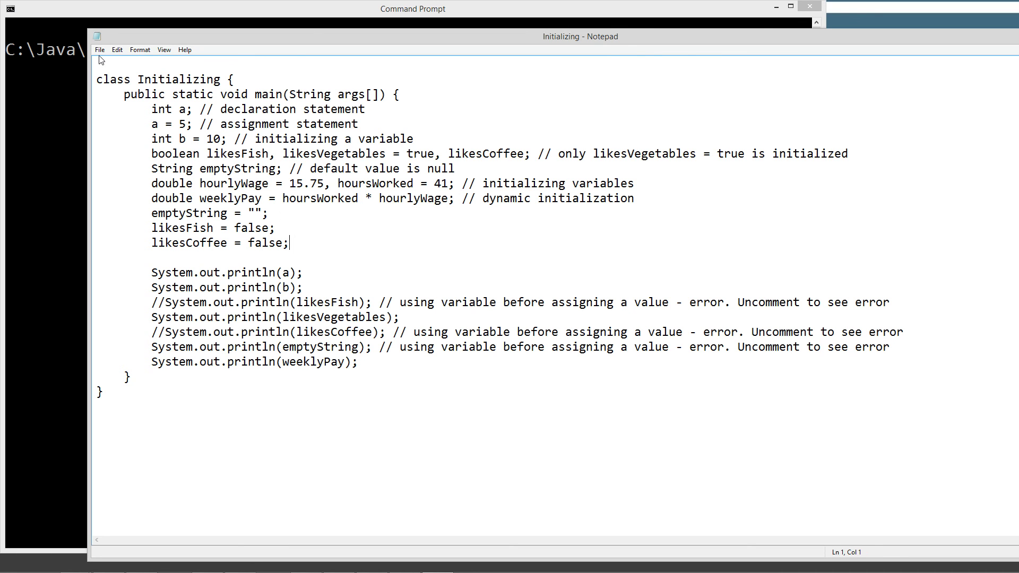
Uncomment the likesFish and likesCoffee println lines and save the file
{"action": "left_click", "coordinate": [160, 306]}
{"action": "key", "text": "BackSpace"}
{"action": "key", "text": "BackSpace"}
{"action": "key", "text": "Down"}
{"action": "key", "text": "Delete"}
{"action": "key", "text": "Delete"}
{"action": "left_click", "coordinate": [100, 49]}
{"action": "left_click", "coordinate": [112, 97]}
Recompile and rerun Initializing so it prints 5, 10, false, true, false, 645.75
{"action": "left_click", "coordinate": [63, 144]}
{"action": "key", "text": "Up"}
{"action": "key", "text": "Up"}
{"action": "key", "text": "Up"}
{"action": "key", "text": "Return"}
{"action": "key", "text": "Up"}
{"action": "key", "text": "Up"}
{"action": "key", "text": "Return"}
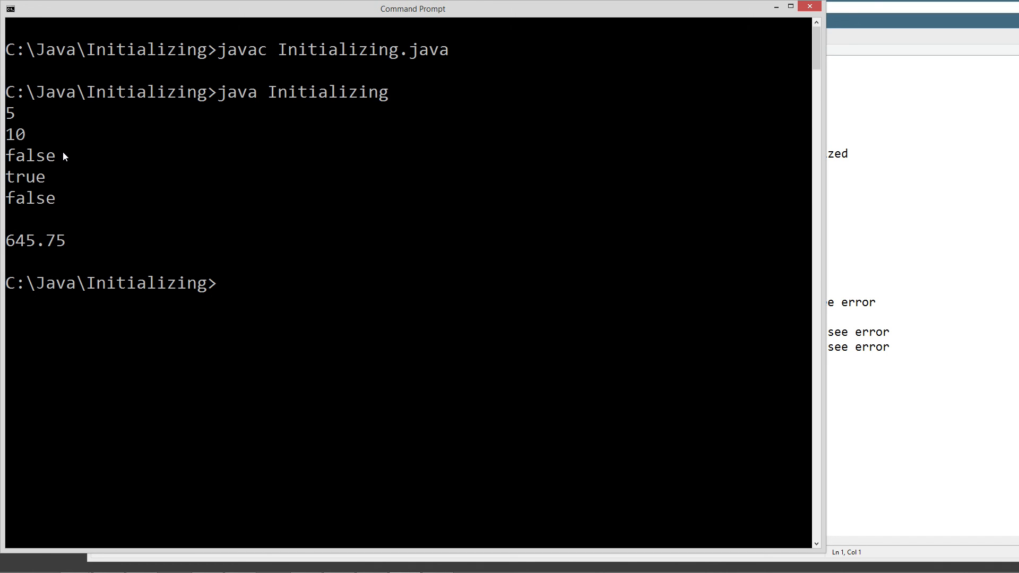
Bring Notepad forward and drag its window right then back left over the output
{"action": "left_click", "coordinate": [940, 239]}
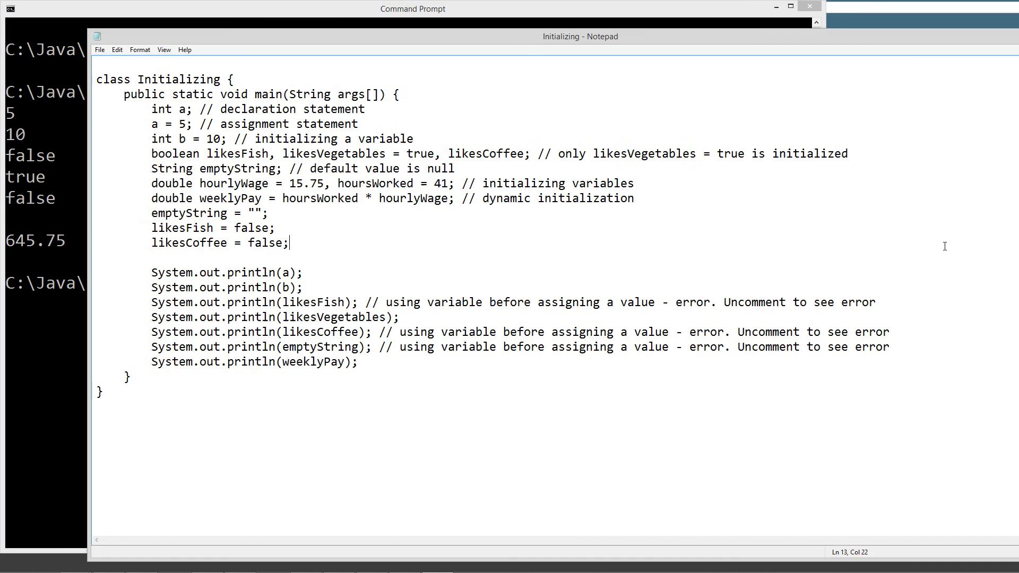
{"action": "left_click_drag", "start_coordinate": [303, 35], "coordinate": [364, 12]}
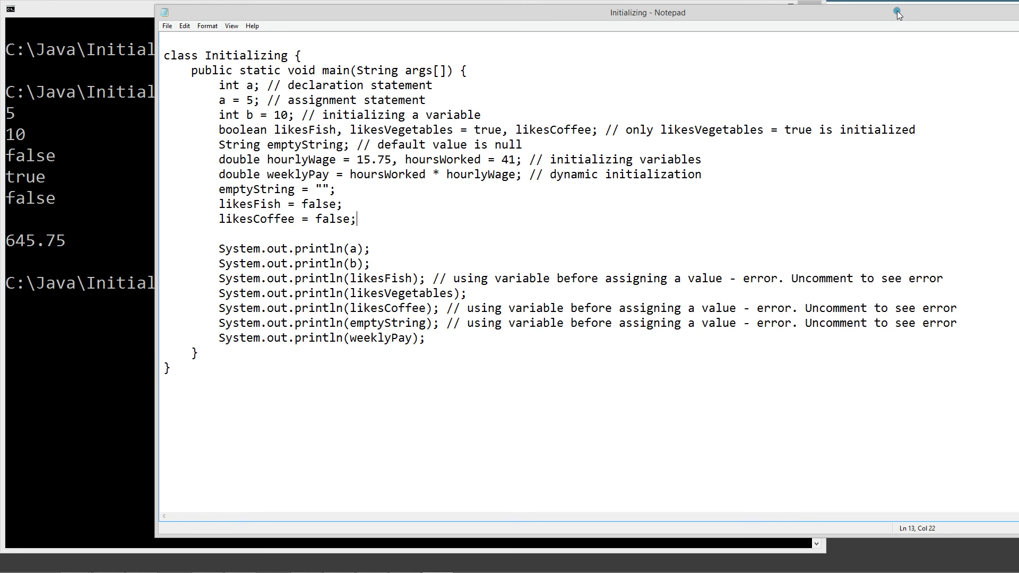
{"action": "left_click_drag", "start_coordinate": [881, 12], "coordinate": [677, 20]}
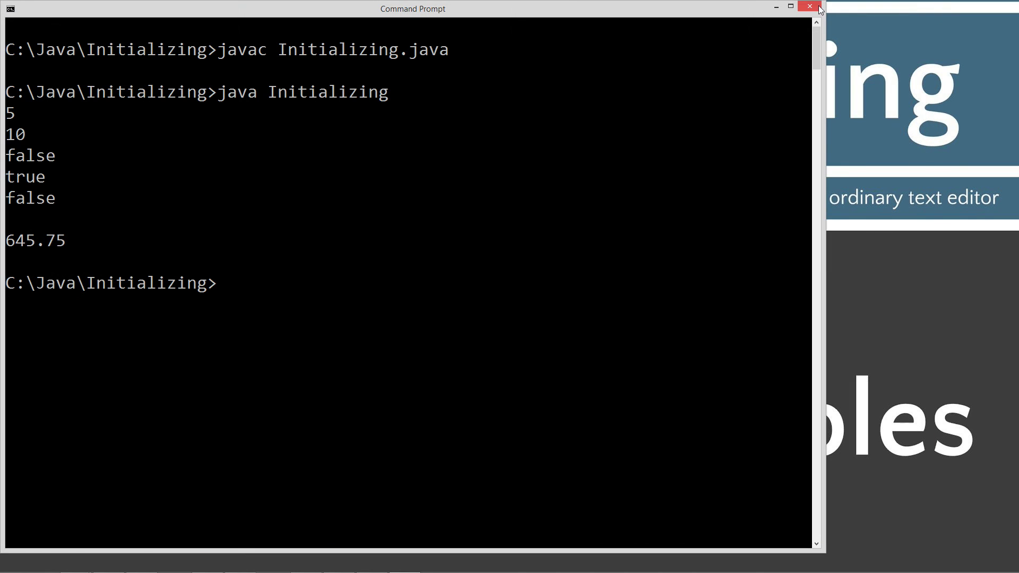